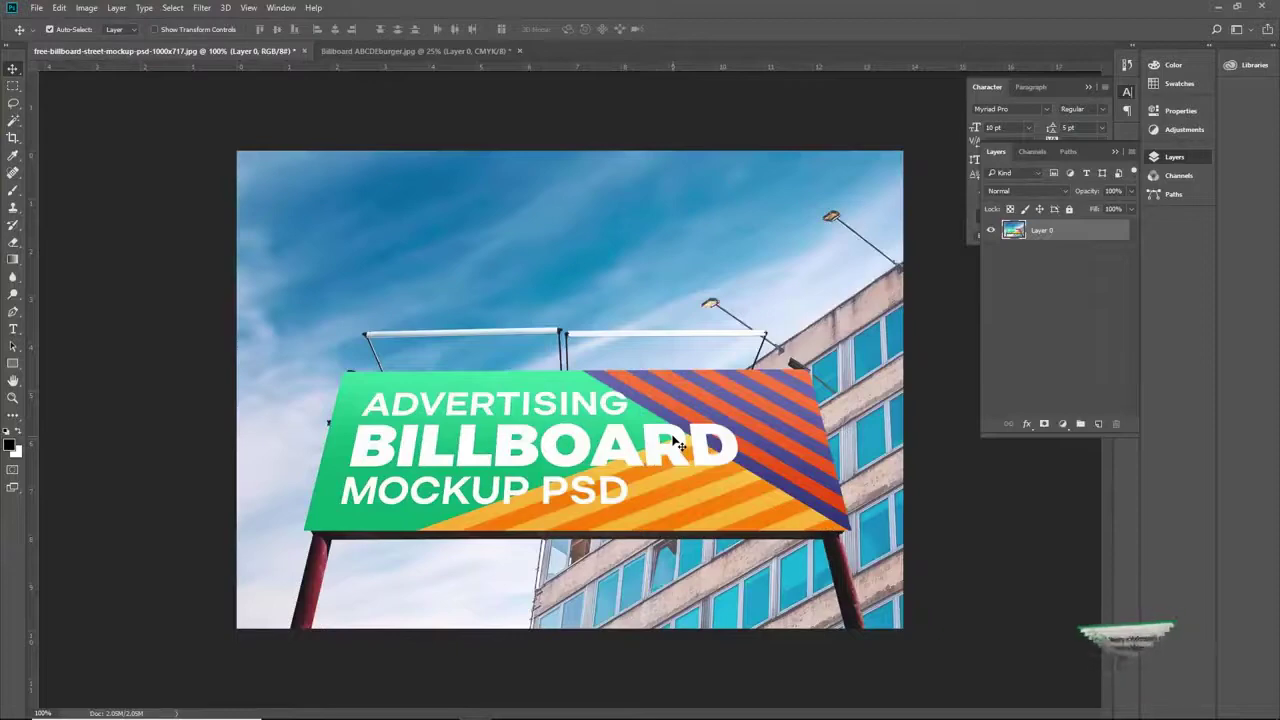
Switch to the browser and look through the first page of the PSD Mockups category on psdmockups.com
{"action": "left_click", "coordinate": [411, 707]}
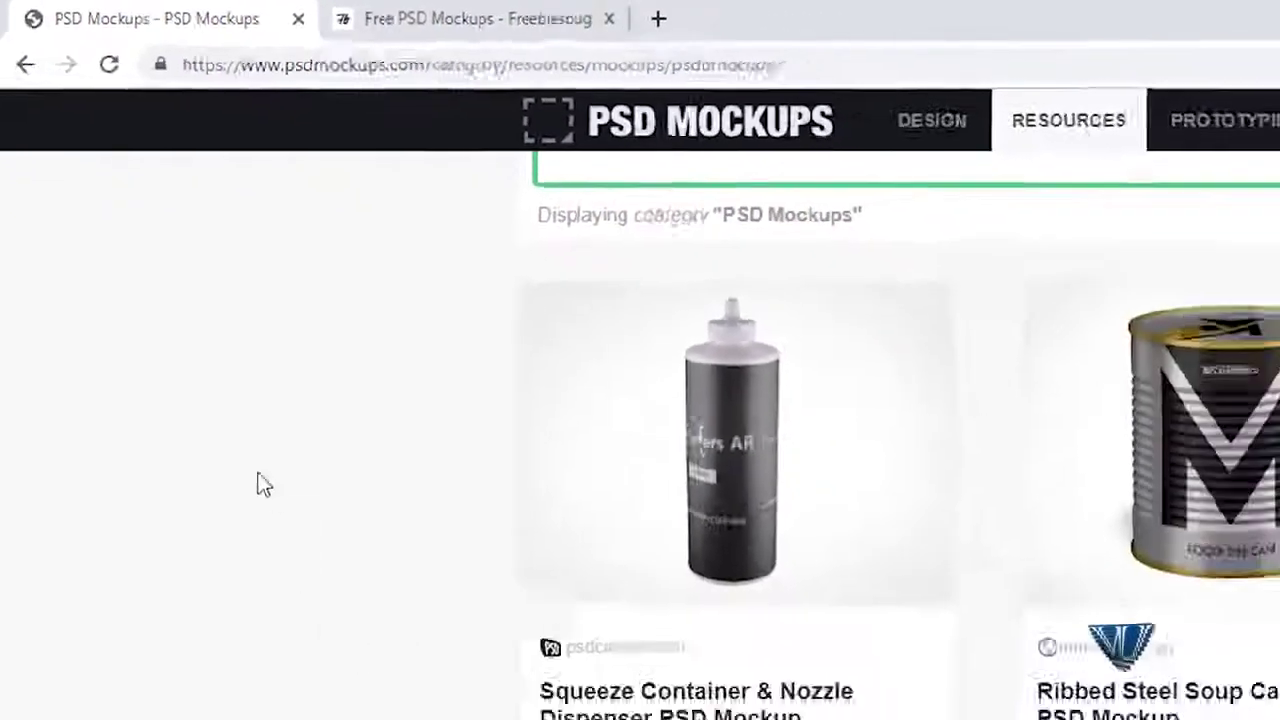
{"action": "scroll", "coordinate": [405, 719], "scroll_direction": "down", "scroll_amount": 3}
{"action": "scroll", "coordinate": [135, 250], "scroll_direction": "down", "scroll_amount": 2}
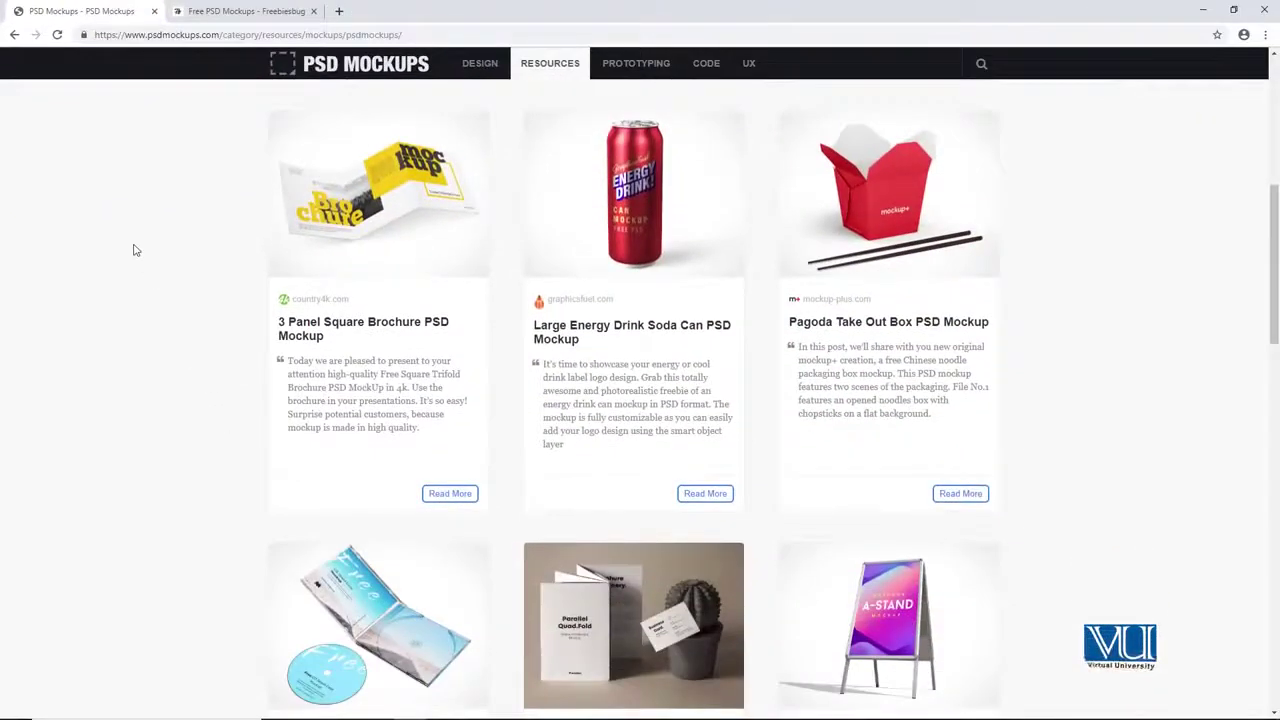
{"action": "scroll", "coordinate": [135, 250], "scroll_direction": "up", "scroll_amount": 1}
{"action": "scroll", "coordinate": [135, 250], "scroll_direction": "down", "scroll_amount": 3}
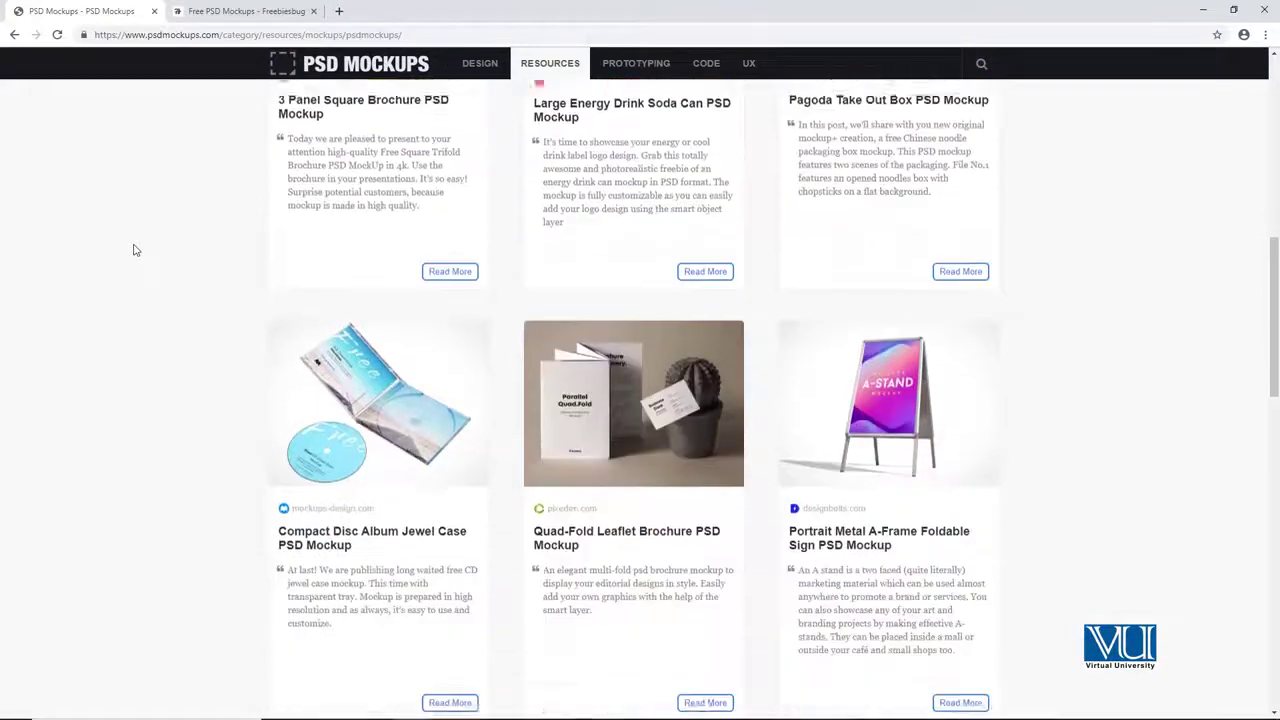
{"action": "scroll", "coordinate": [135, 250], "scroll_direction": "down", "scroll_amount": 3}
{"action": "scroll", "coordinate": [135, 250], "scroll_direction": "up", "scroll_amount": 1}
{"action": "scroll", "coordinate": [135, 250], "scroll_direction": "down", "scroll_amount": 1}
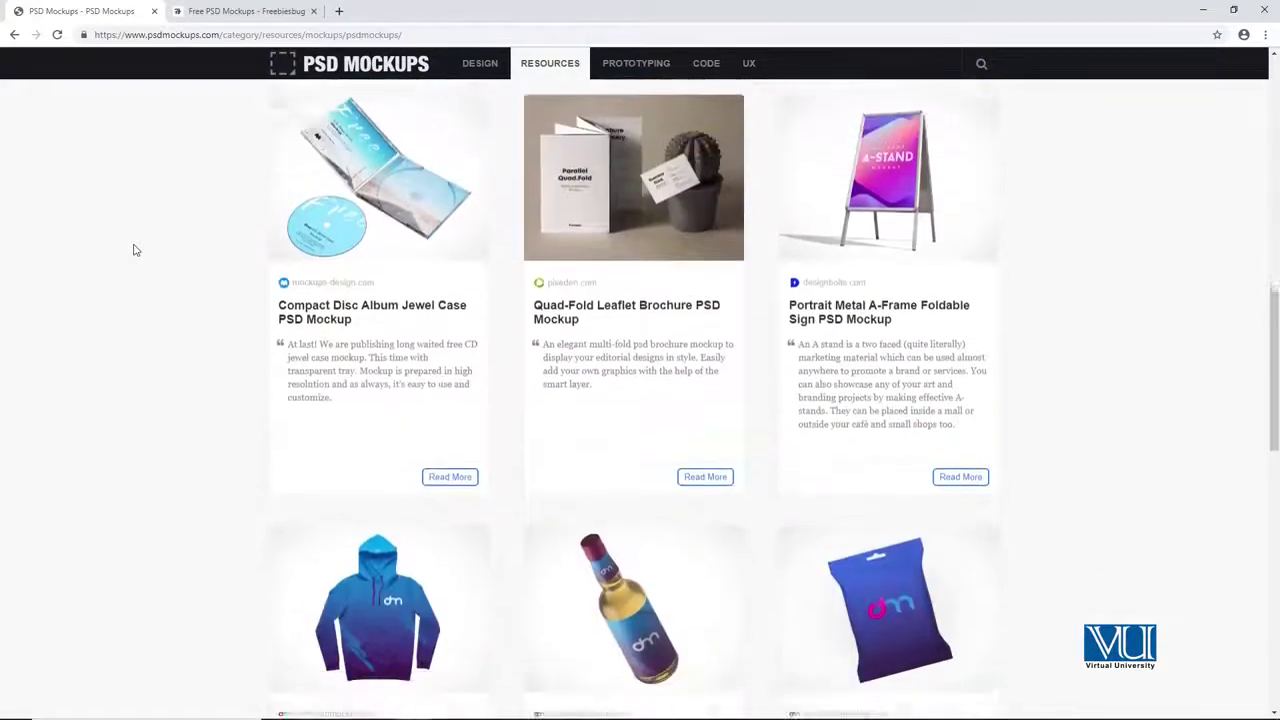
{"action": "scroll", "coordinate": [135, 250], "scroll_direction": "down", "scroll_amount": 8}
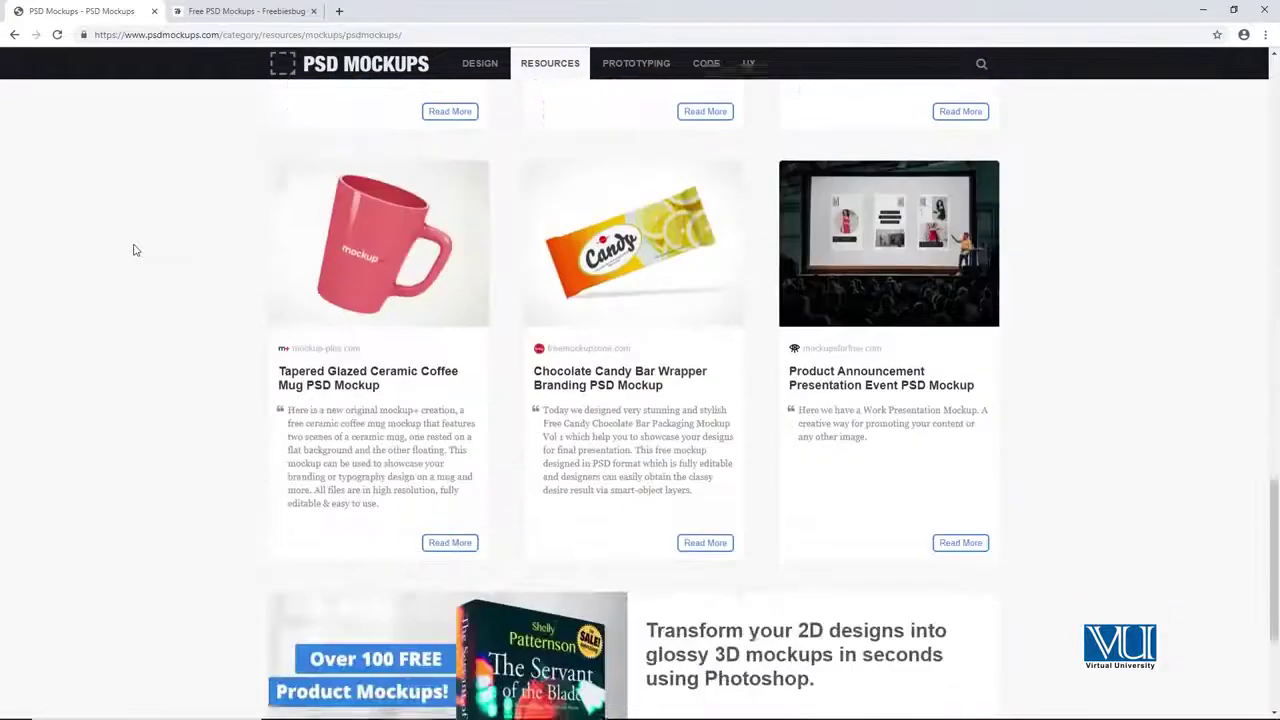
{"action": "scroll", "coordinate": [135, 250], "scroll_direction": "down", "scroll_amount": 1}
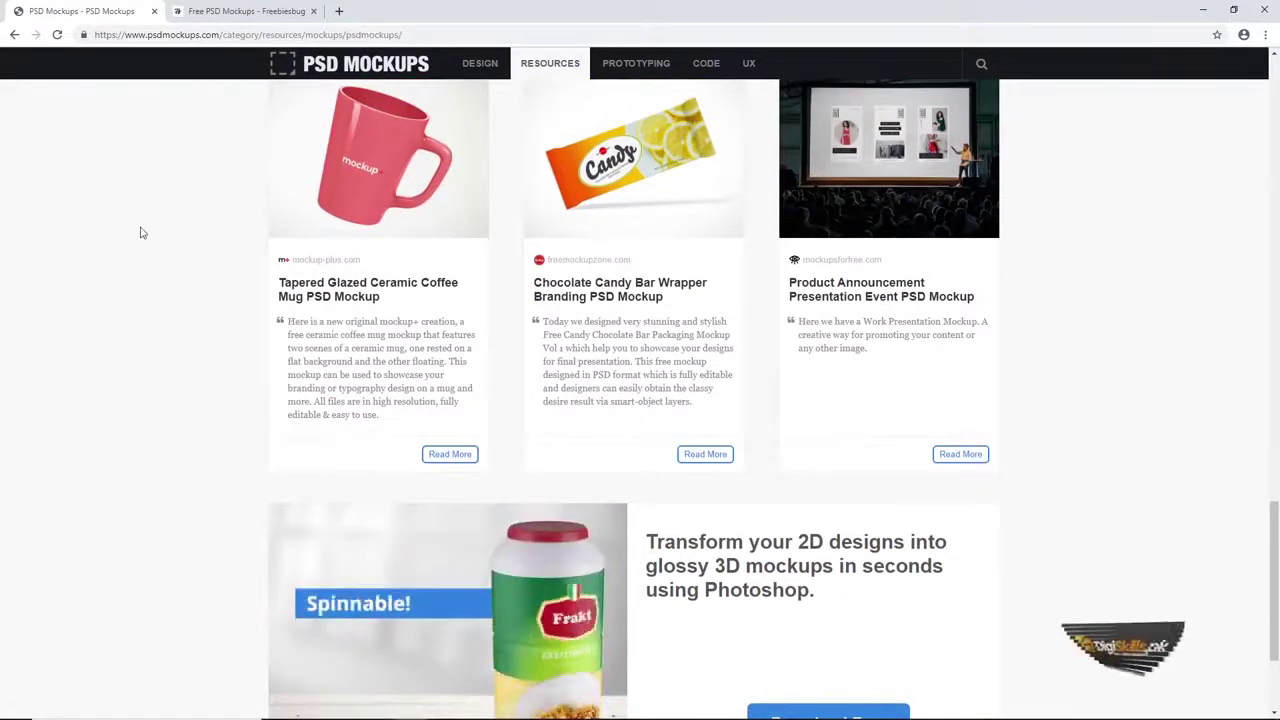
{"action": "scroll", "coordinate": [141, 233], "scroll_direction": "down", "scroll_amount": 2}
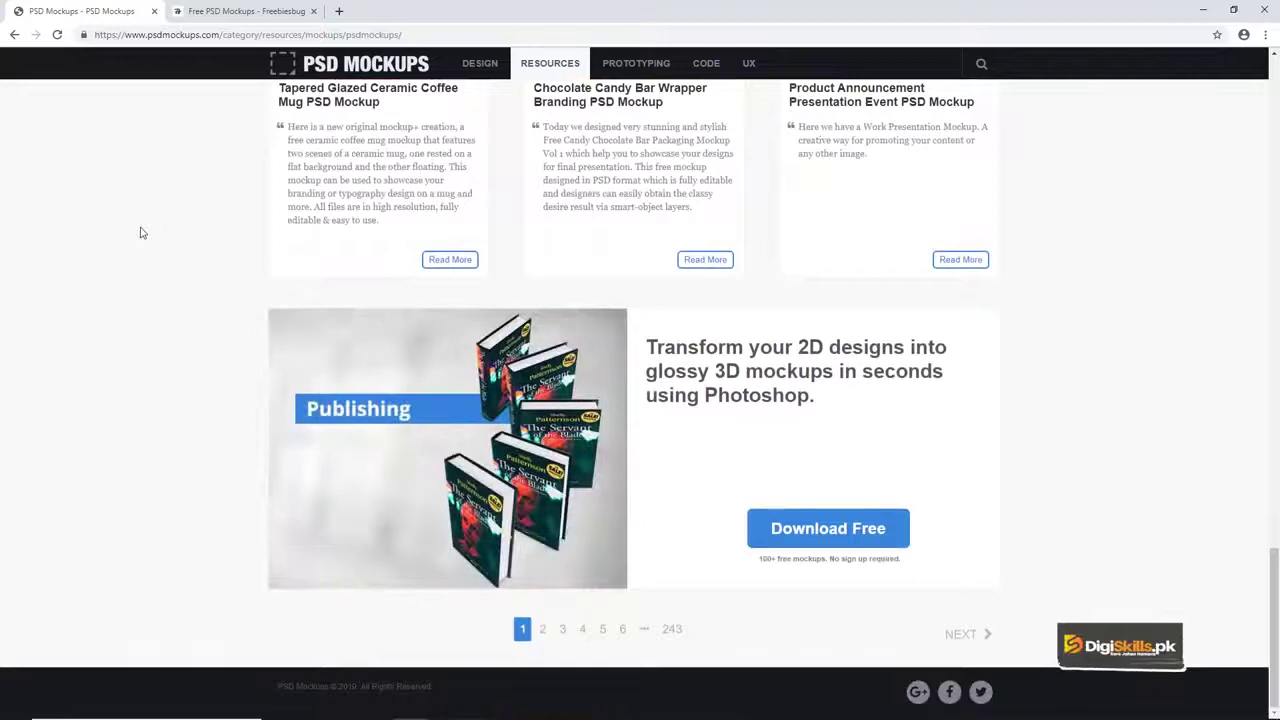
{"action": "scroll", "coordinate": [141, 233], "scroll_direction": "up", "scroll_amount": 15}
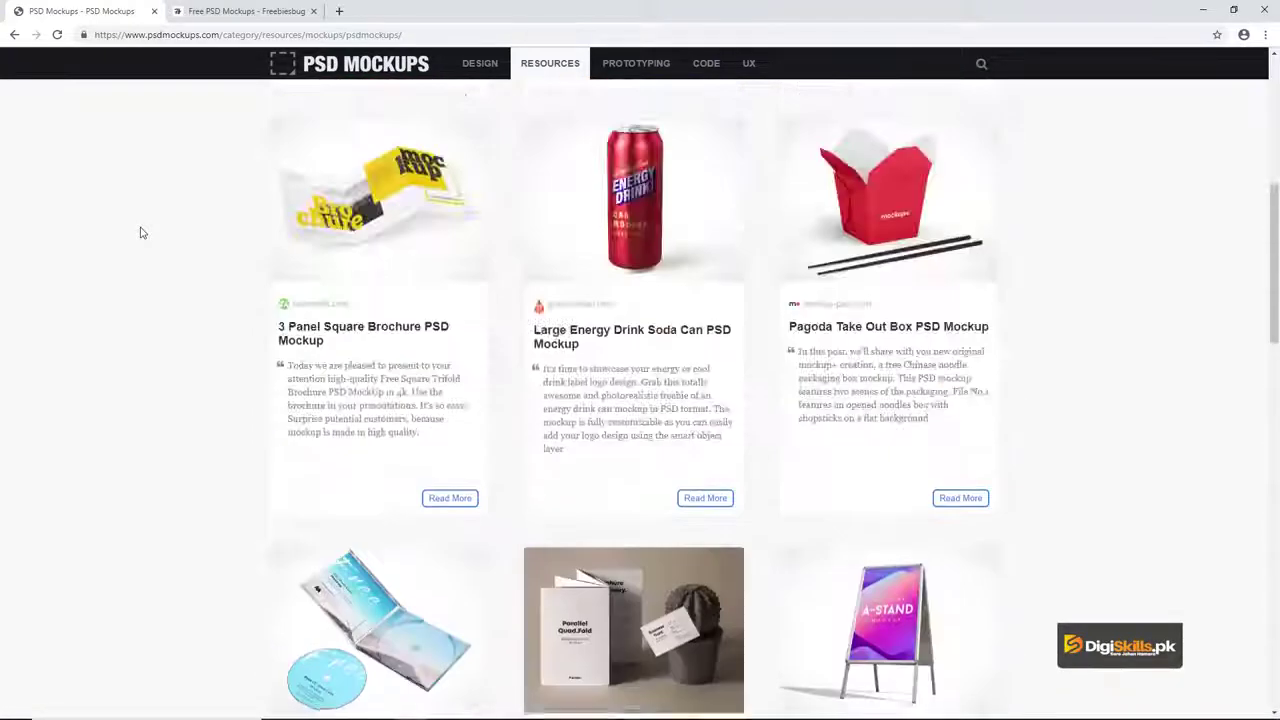
{"action": "scroll", "coordinate": [141, 233], "scroll_direction": "up", "scroll_amount": 5}
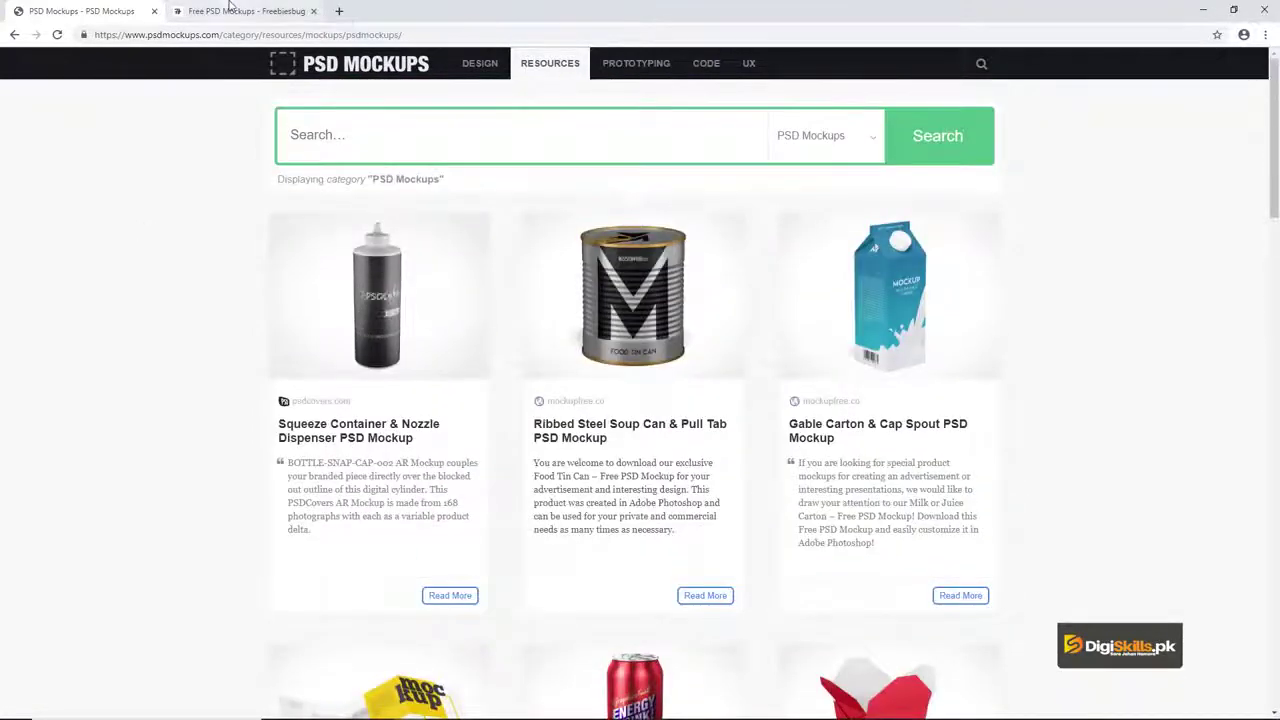
Look through the Free PSD Mockups page on Freebiesbug, then go back to the psdmockups.com page
{"action": "left_click", "coordinate": [229, 8]}
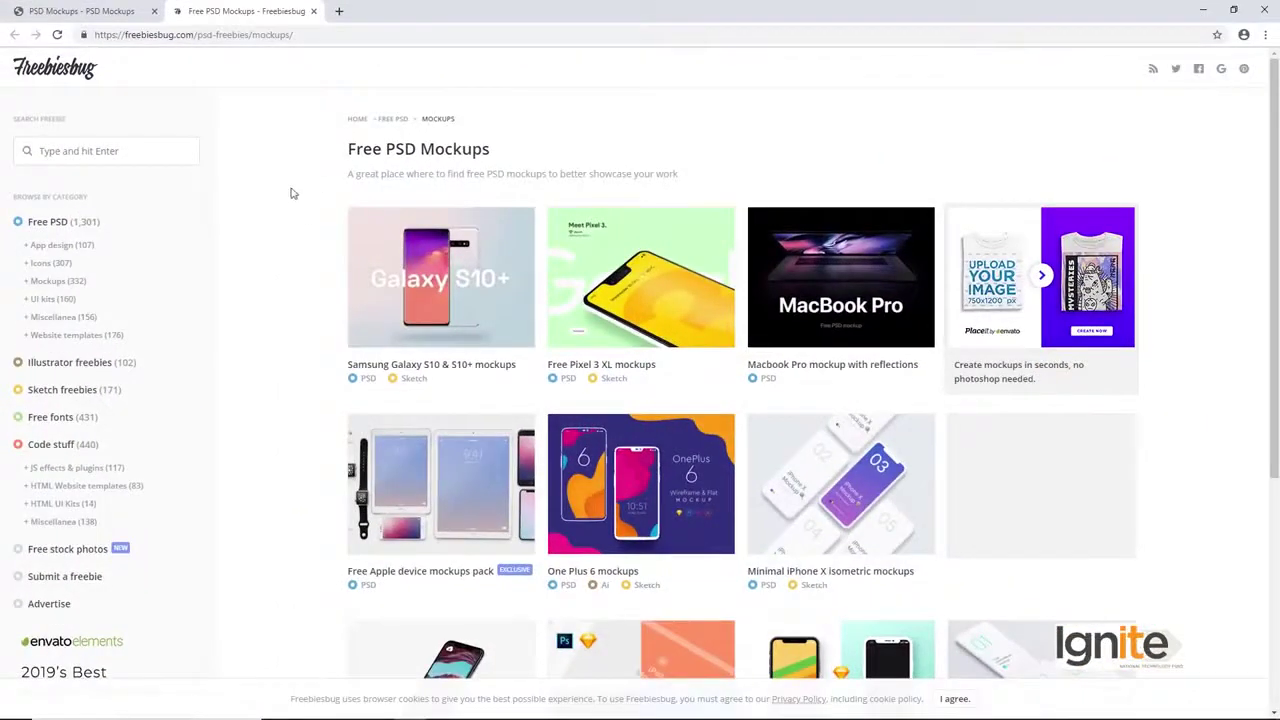
{"action": "scroll", "coordinate": [294, 200], "scroll_direction": "down", "scroll_amount": 3}
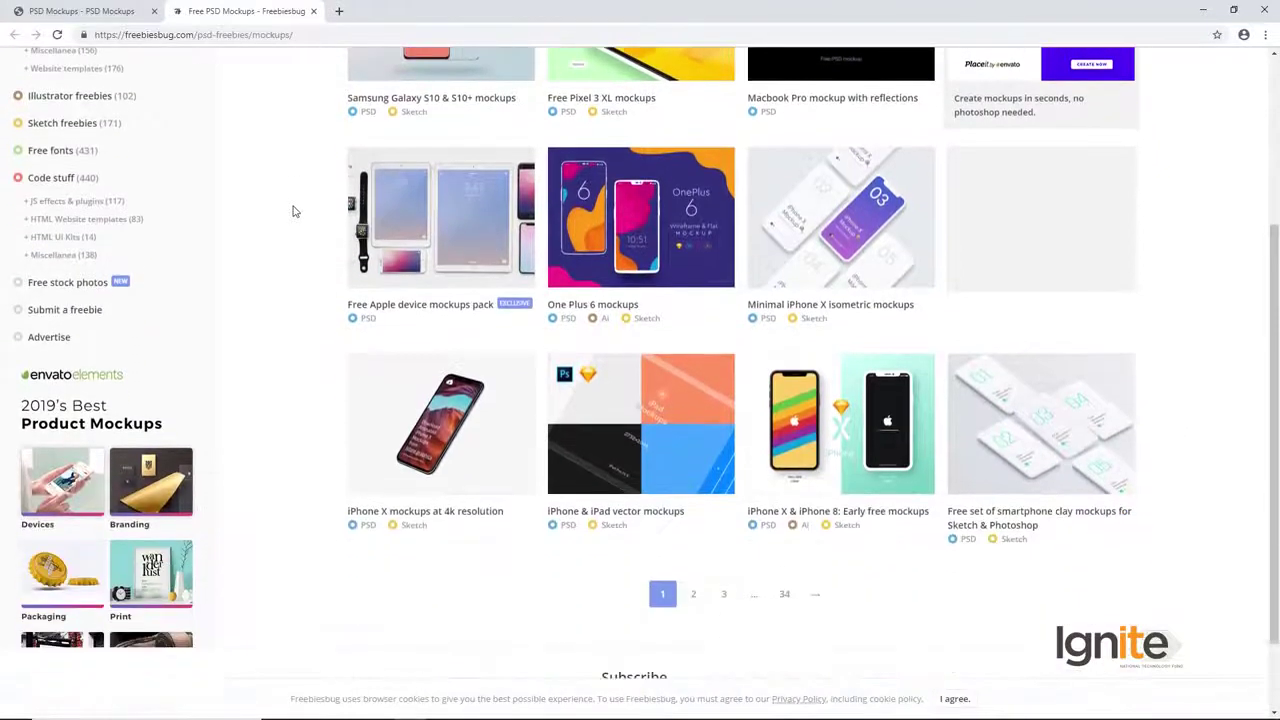
{"action": "scroll", "coordinate": [294, 211], "scroll_direction": "up", "scroll_amount": 2}
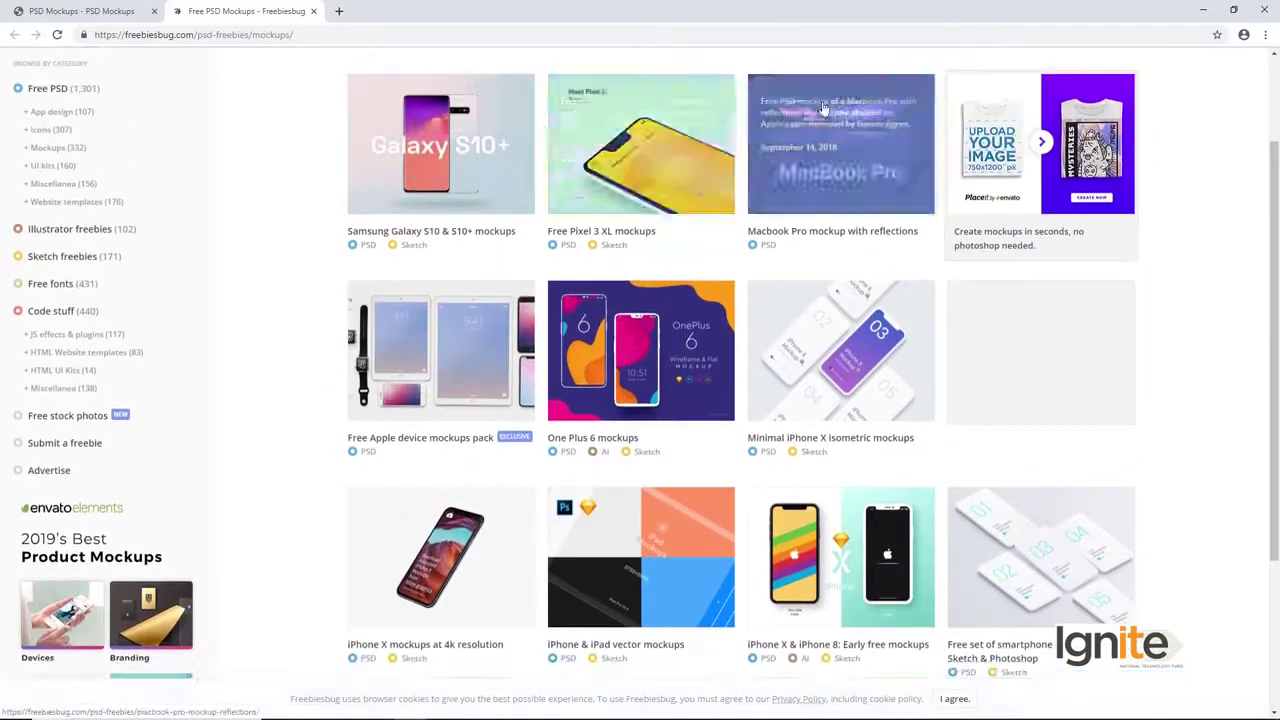
{"action": "scroll", "coordinate": [290, 165], "scroll_direction": "down", "scroll_amount": 1}
{"action": "scroll", "coordinate": [285, 172], "scroll_direction": "down", "scroll_amount": 1}
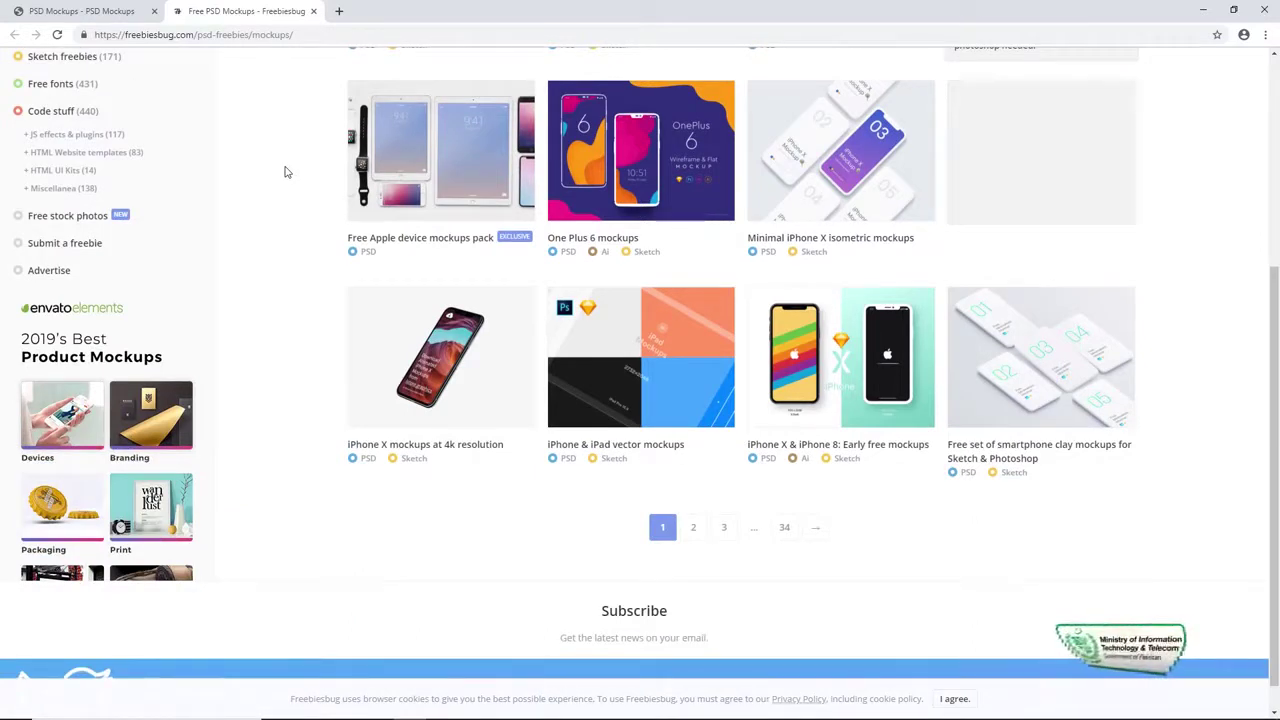
{"action": "scroll", "coordinate": [285, 172], "scroll_direction": "up", "scroll_amount": 3}
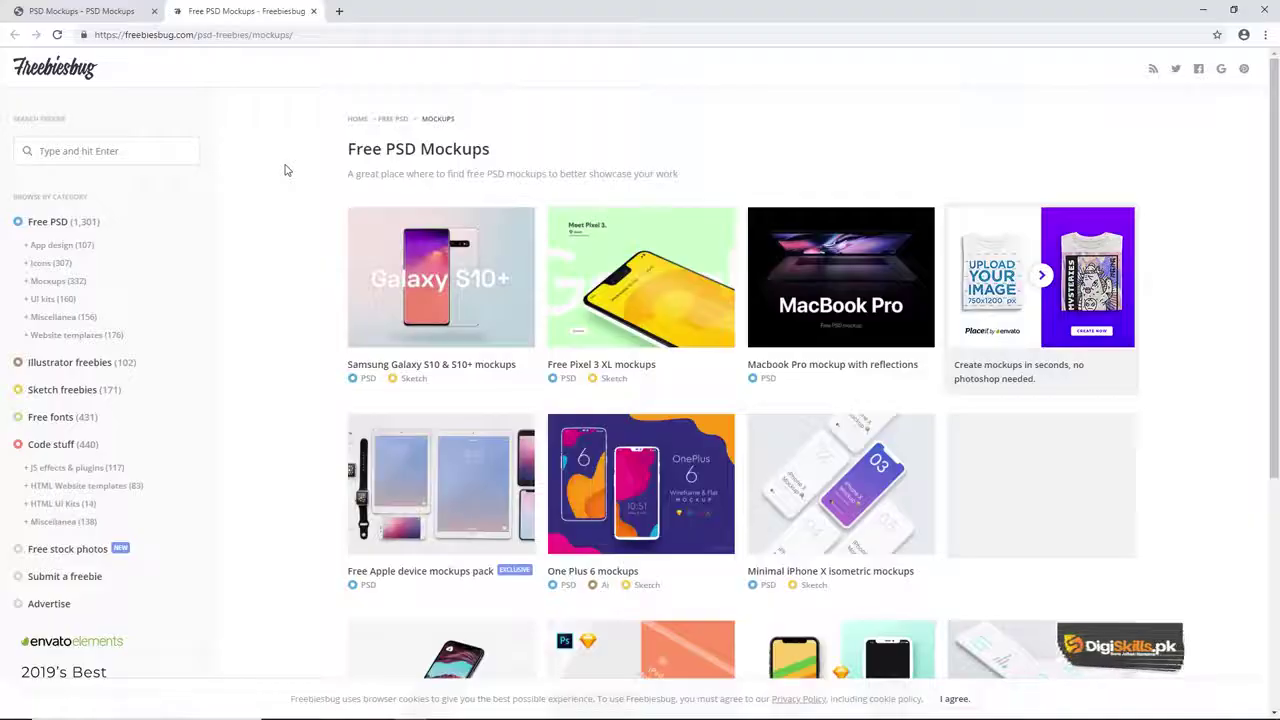
{"action": "left_click", "coordinate": [65, 8]}
{"action": "left_click", "coordinate": [213, 5]}
{"action": "left_click", "coordinate": [101, 6]}
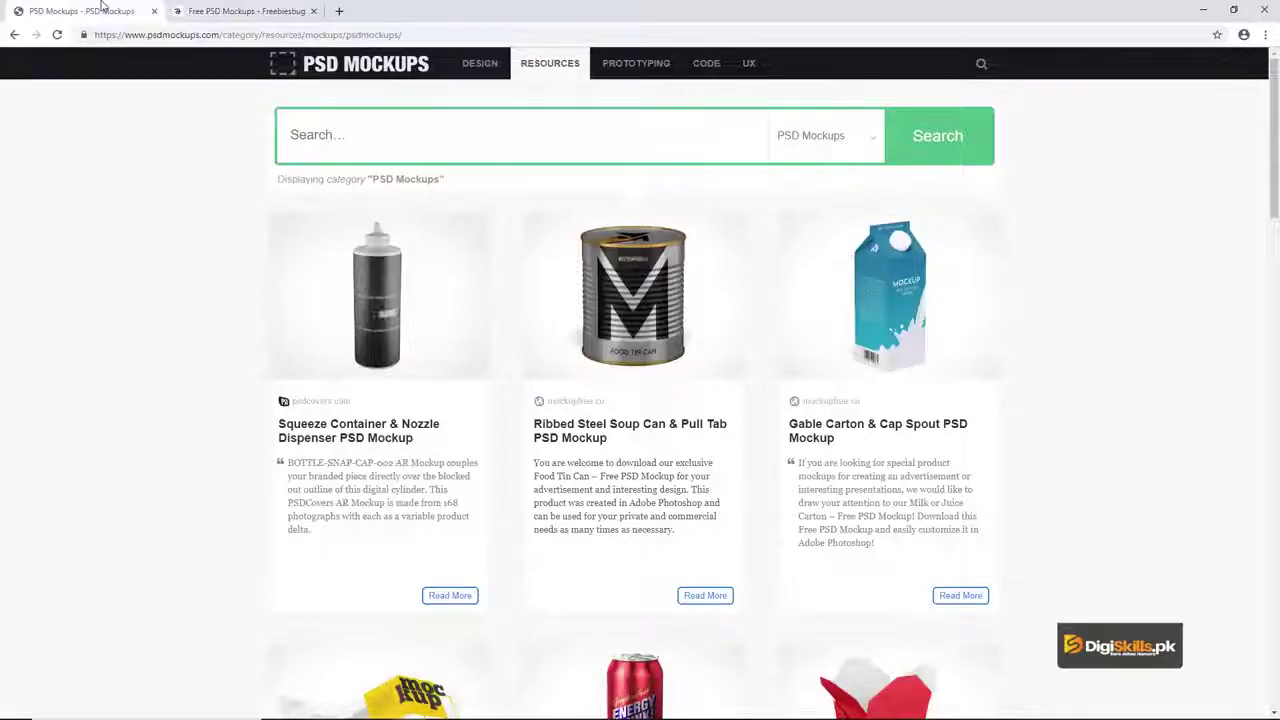
Back in Photoshop, copy the burger billboard design's layer into the street mockup document and close the design file without saving
{"action": "left_click", "coordinate": [1203, 8]}
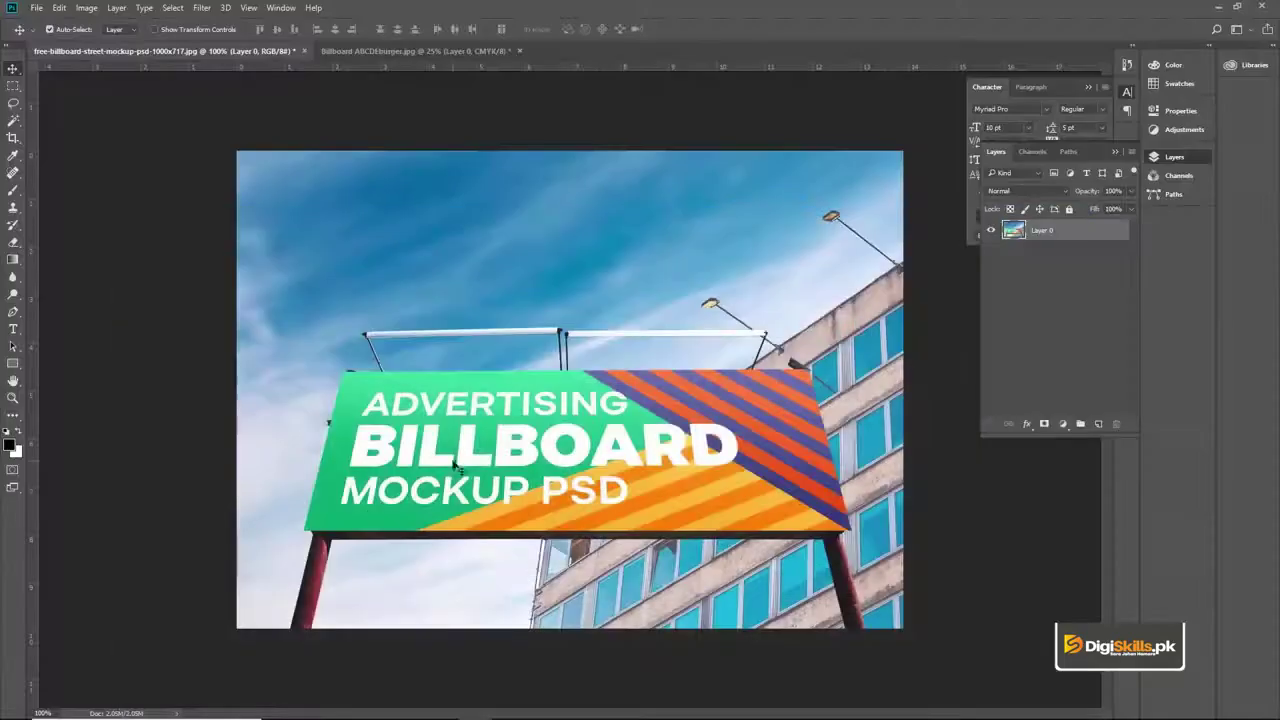
{"action": "left_click", "coordinate": [398, 51]}
{"action": "left_click_drag", "start_coordinate": [385, 131], "coordinate": [418, 403]}
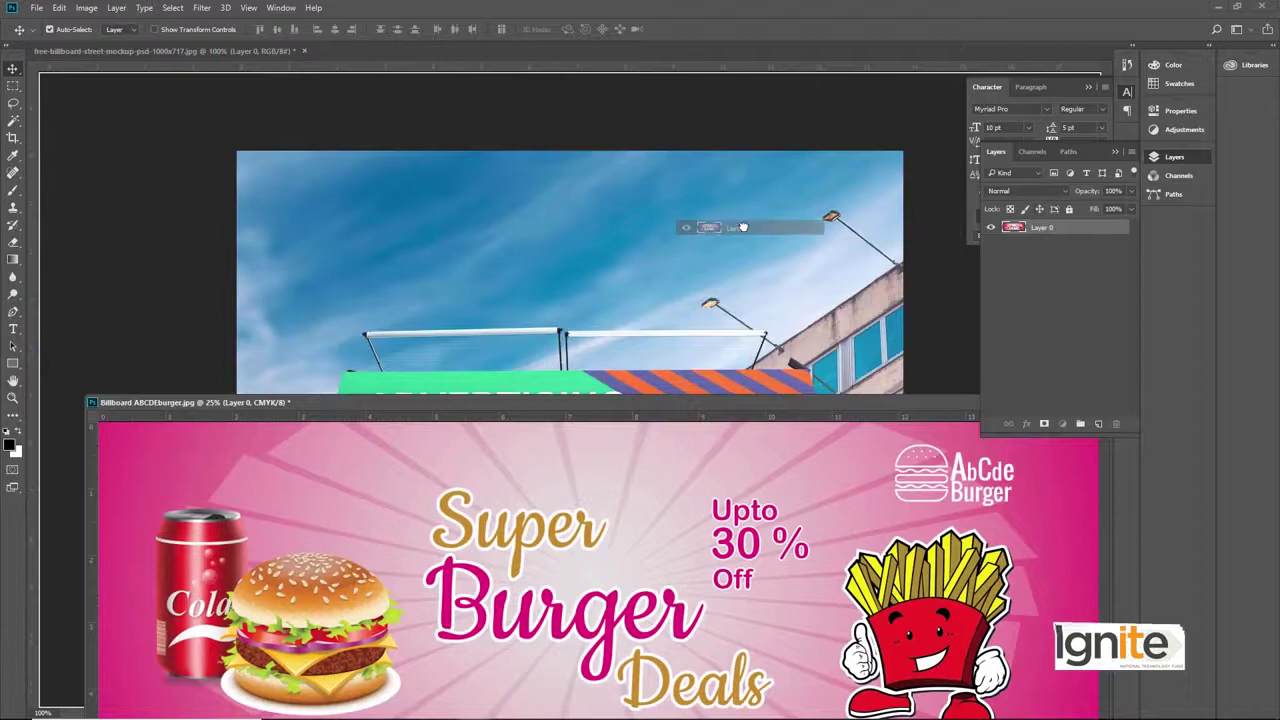
{"action": "left_click_drag", "start_coordinate": [743, 227], "coordinate": [743, 228]}
{"action": "left_click_drag", "start_coordinate": [829, 406], "coordinate": [679, 393]}
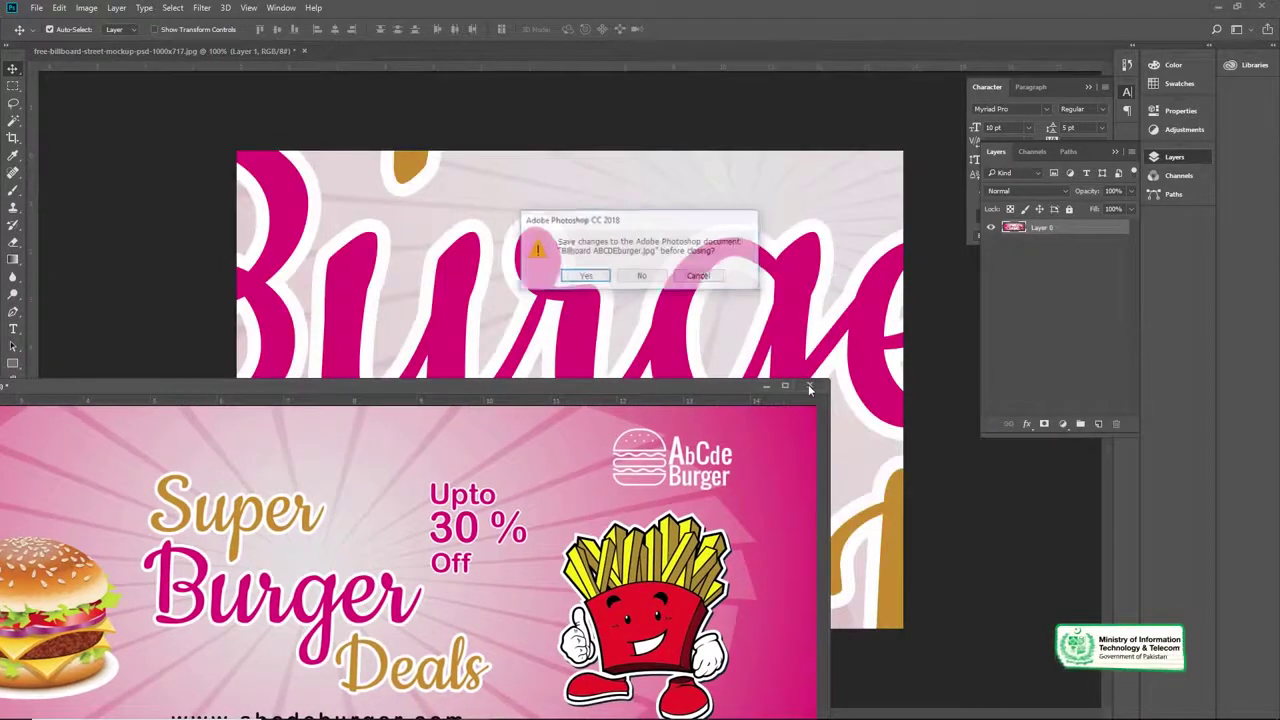
{"action": "left_click", "coordinate": [643, 278]}
Scale the oversized burger design down with Free Transform to roughly the mockup photo's width and place it over the photo
{"action": "left_click", "coordinate": [552, 403], "text": "alt"}
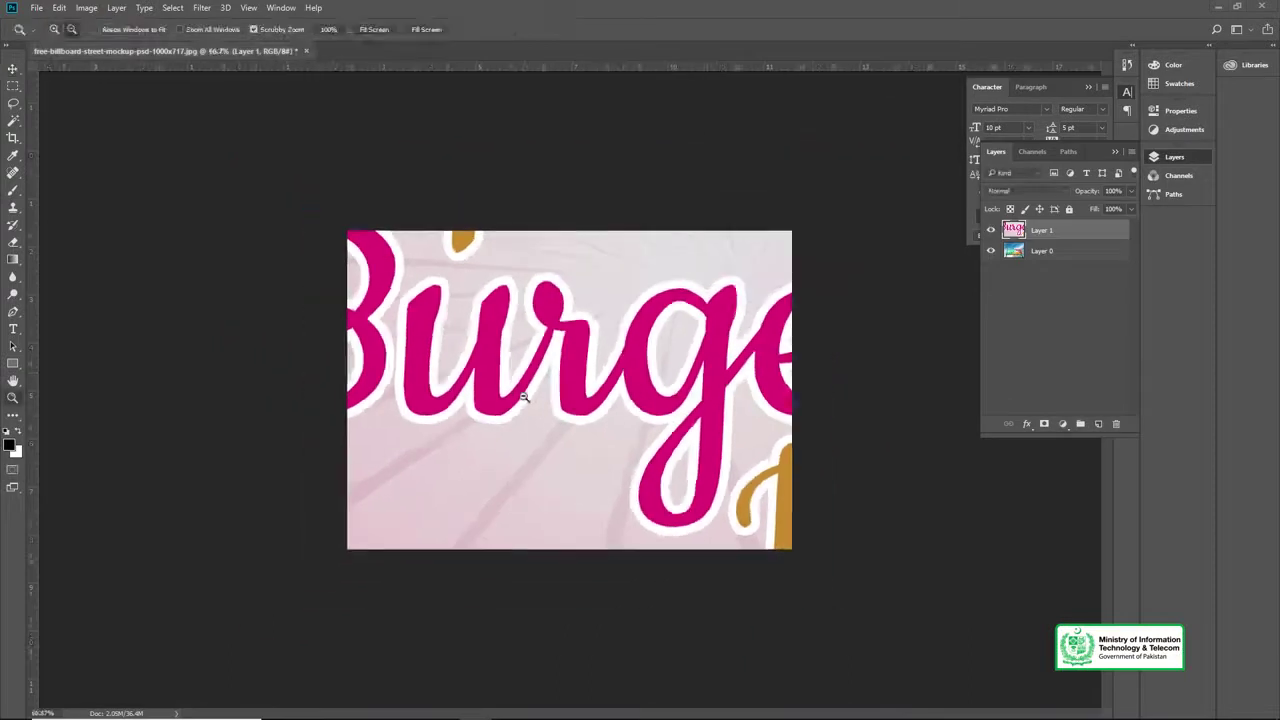
{"action": "left_click", "coordinate": [552, 400], "text": "alt"}
{"action": "left_click", "coordinate": [551, 397], "text": "alt"}
{"action": "left_click", "coordinate": [550, 393], "text": "alt"}
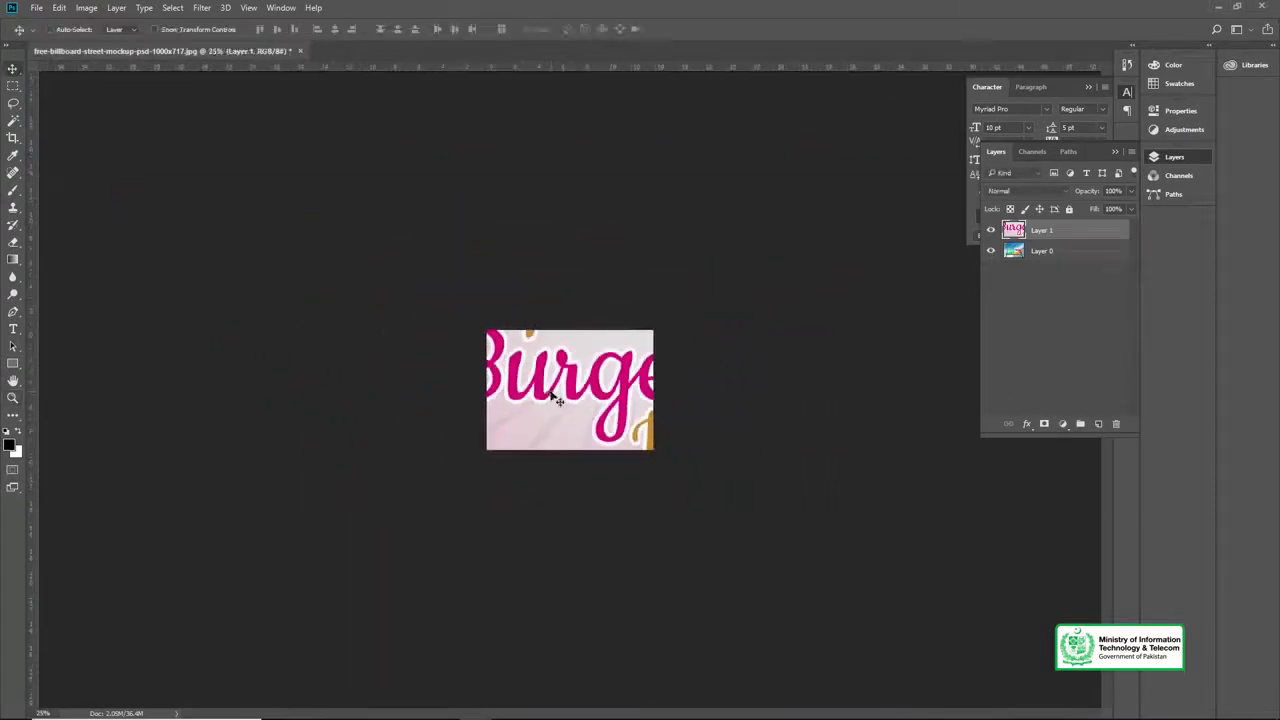
{"action": "left_click_drag", "start_coordinate": [113, 183], "coordinate": [479, 305]}
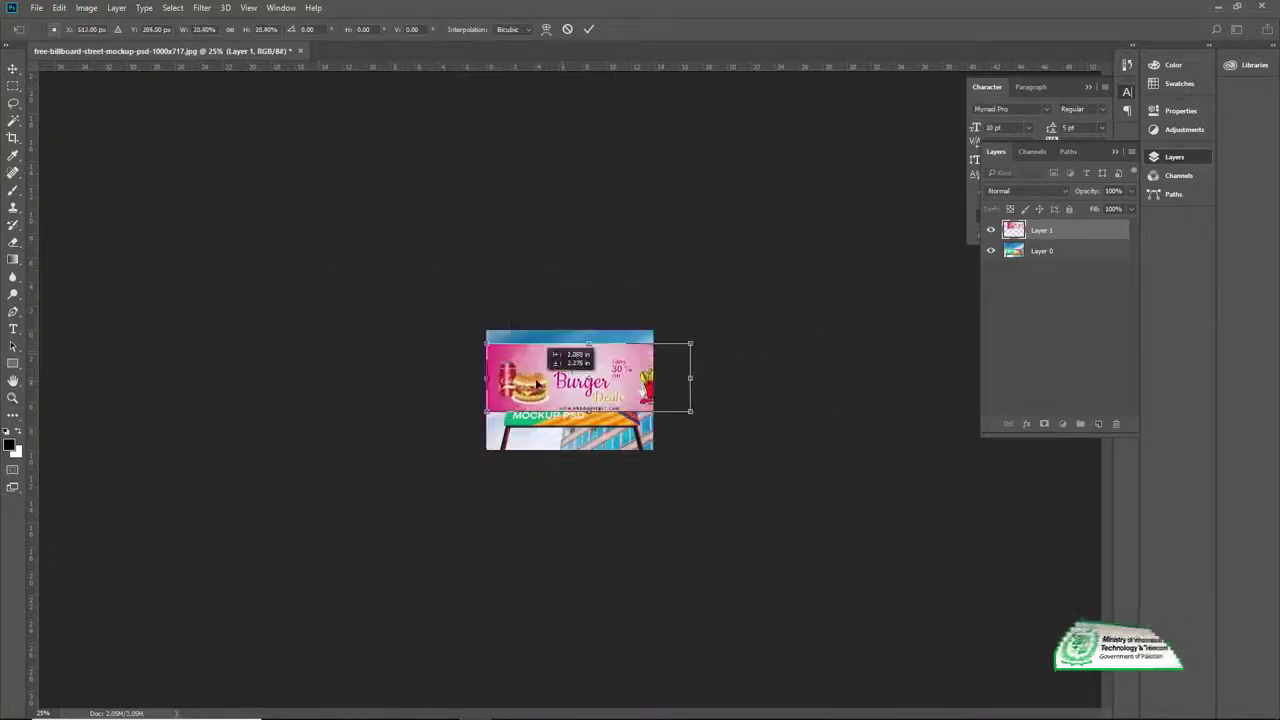
Scale the burger design to about 73% and position it over the upper part of the billboard
{"action": "key", "text": "ctrl+1"}
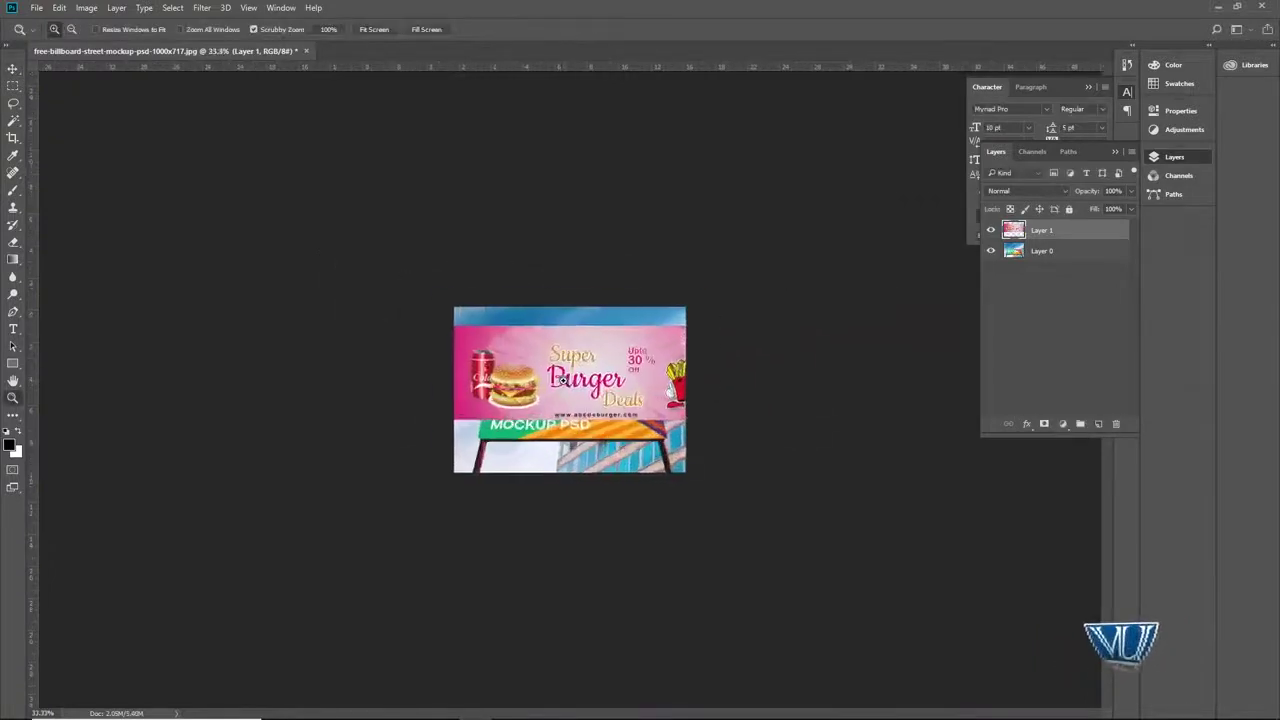
{"action": "key", "text": "v"}
{"action": "key", "text": "ctrl+t"}
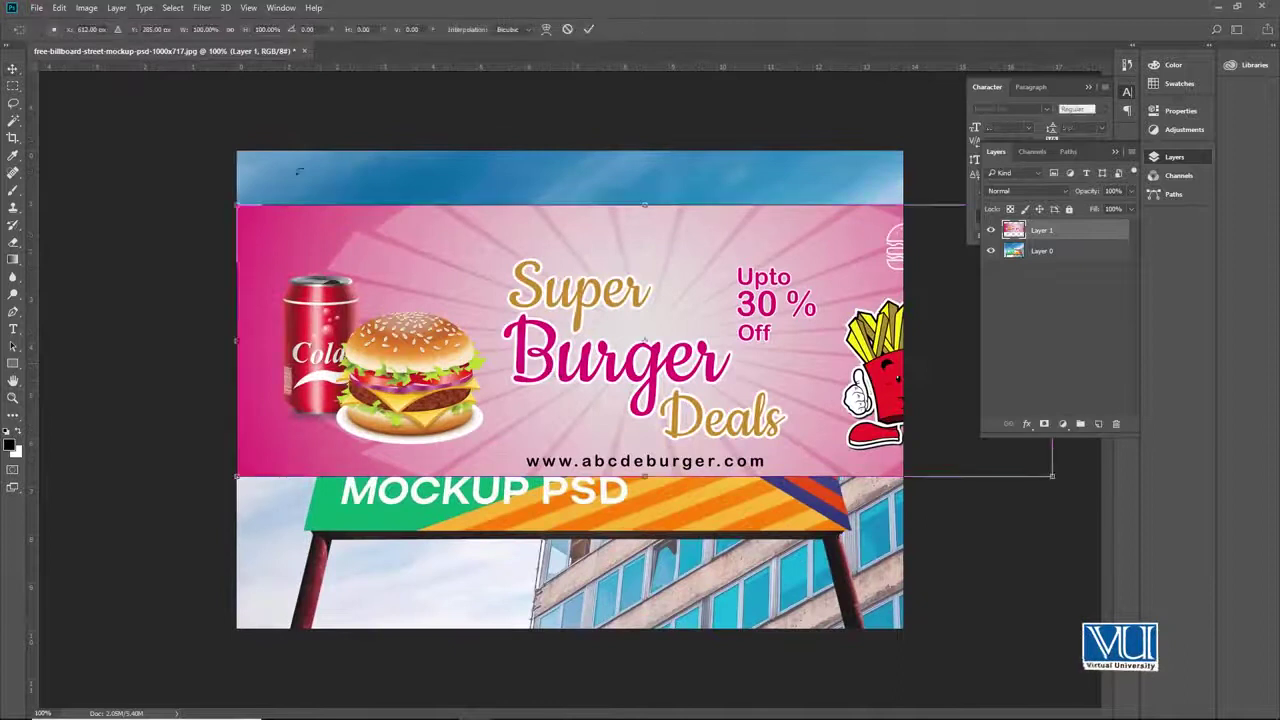
{"action": "left_click_drag", "start_coordinate": [237, 205], "coordinate": [350, 235]}
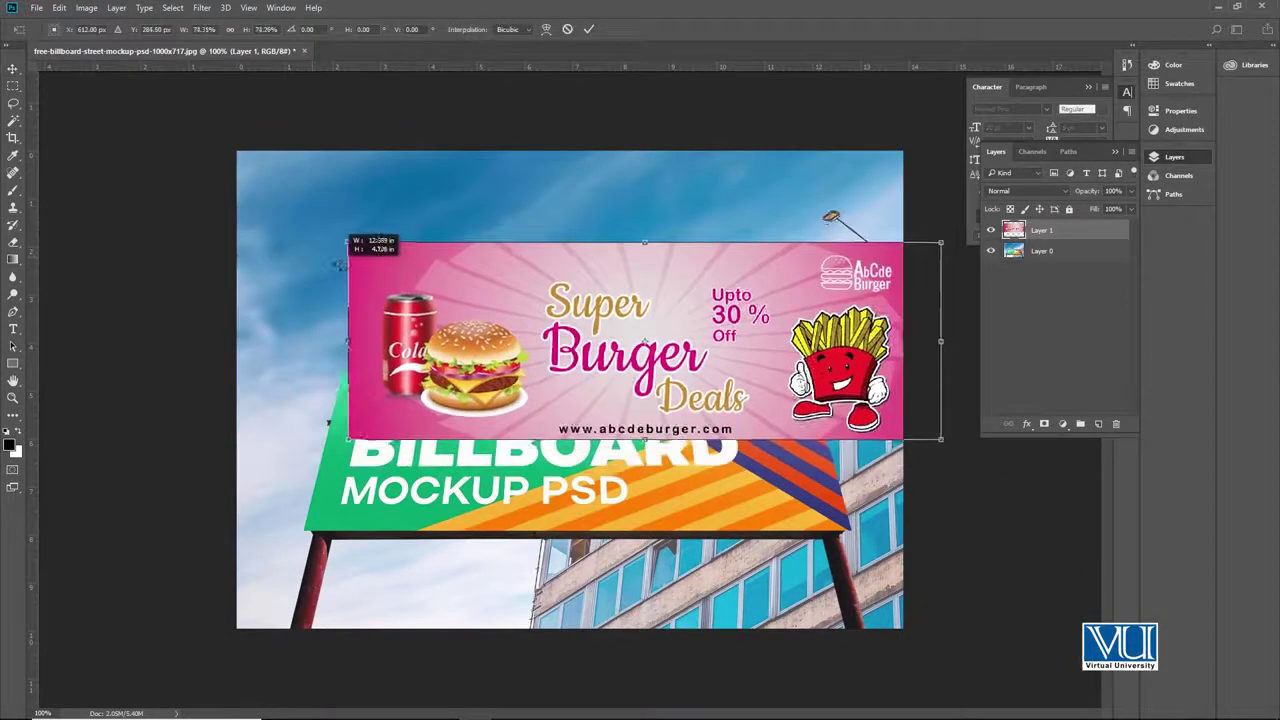
{"action": "left_click_drag", "start_coordinate": [430, 322], "coordinate": [397, 224]}
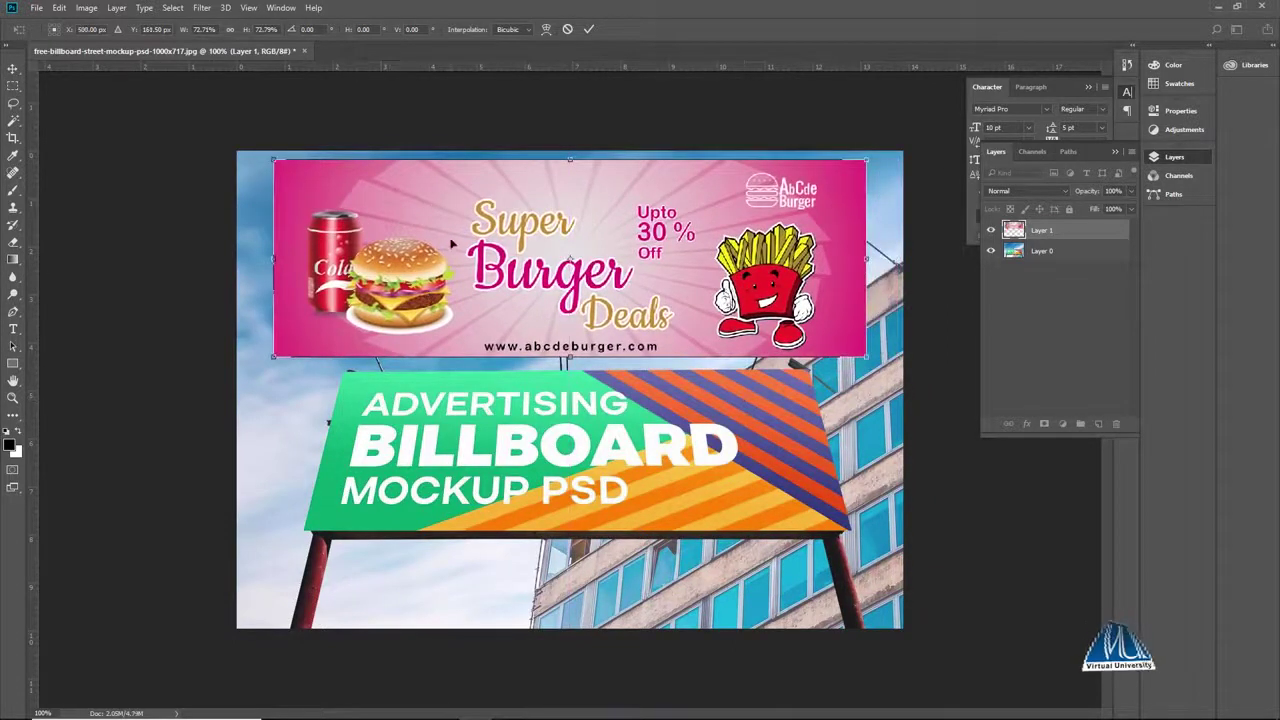
{"action": "left_click_drag", "start_coordinate": [450, 244], "coordinate": [450, 339]}
{"action": "key", "text": "Return"}
Lower the burger layer's opacity to 59% and move it down so it covers the mockup's billboard panel
{"action": "key", "text": "z"}
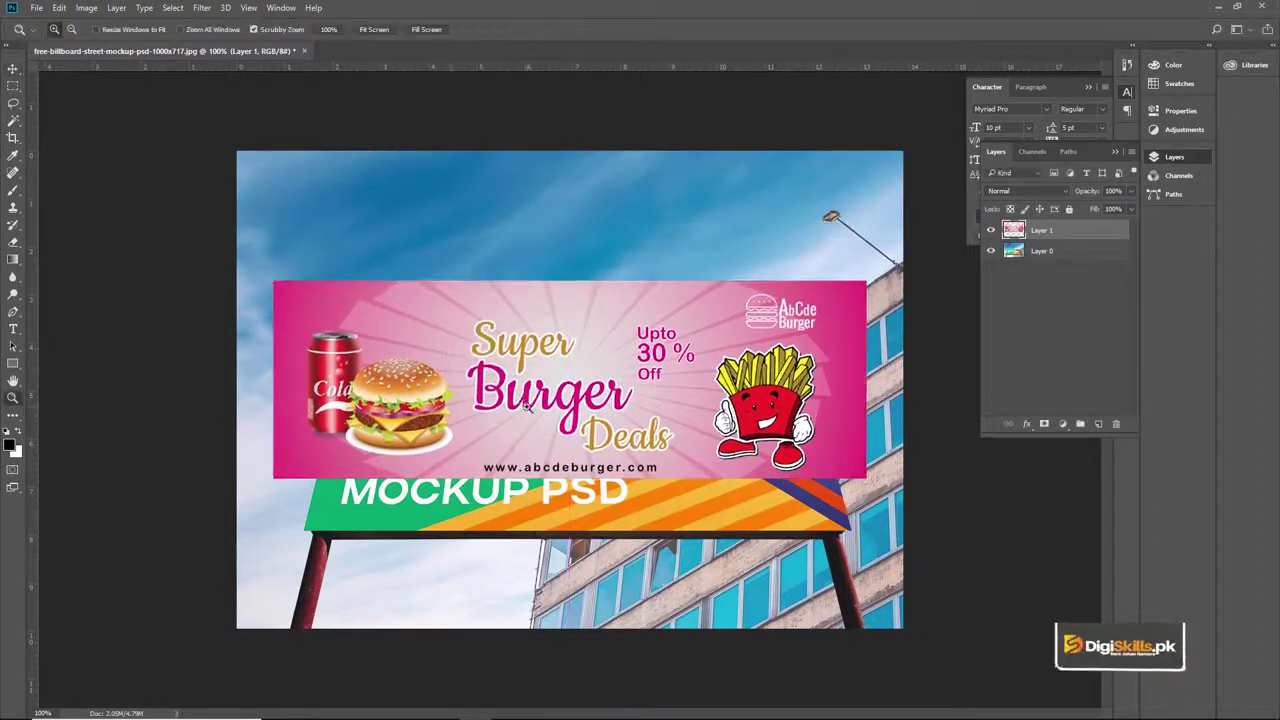
{"action": "left_click", "coordinate": [533, 408]}
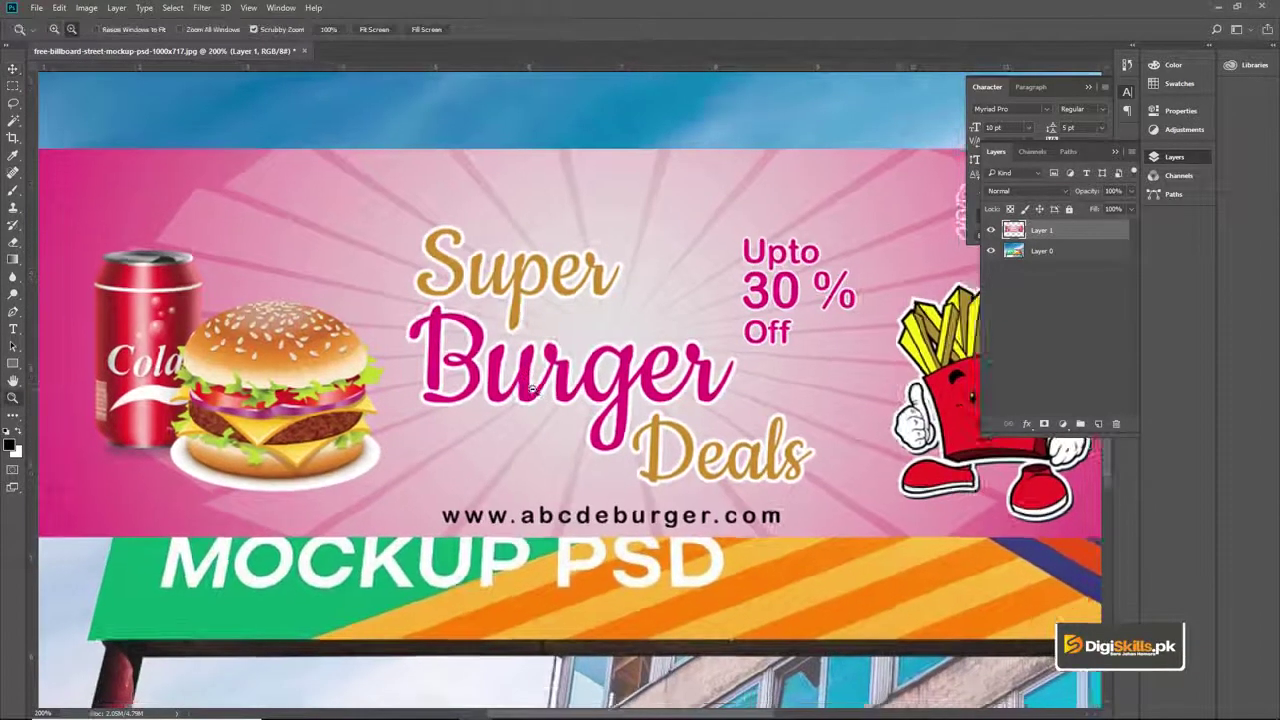
{"action": "left_click", "coordinate": [540, 398], "text": "alt"}
{"action": "key", "text": "v"}
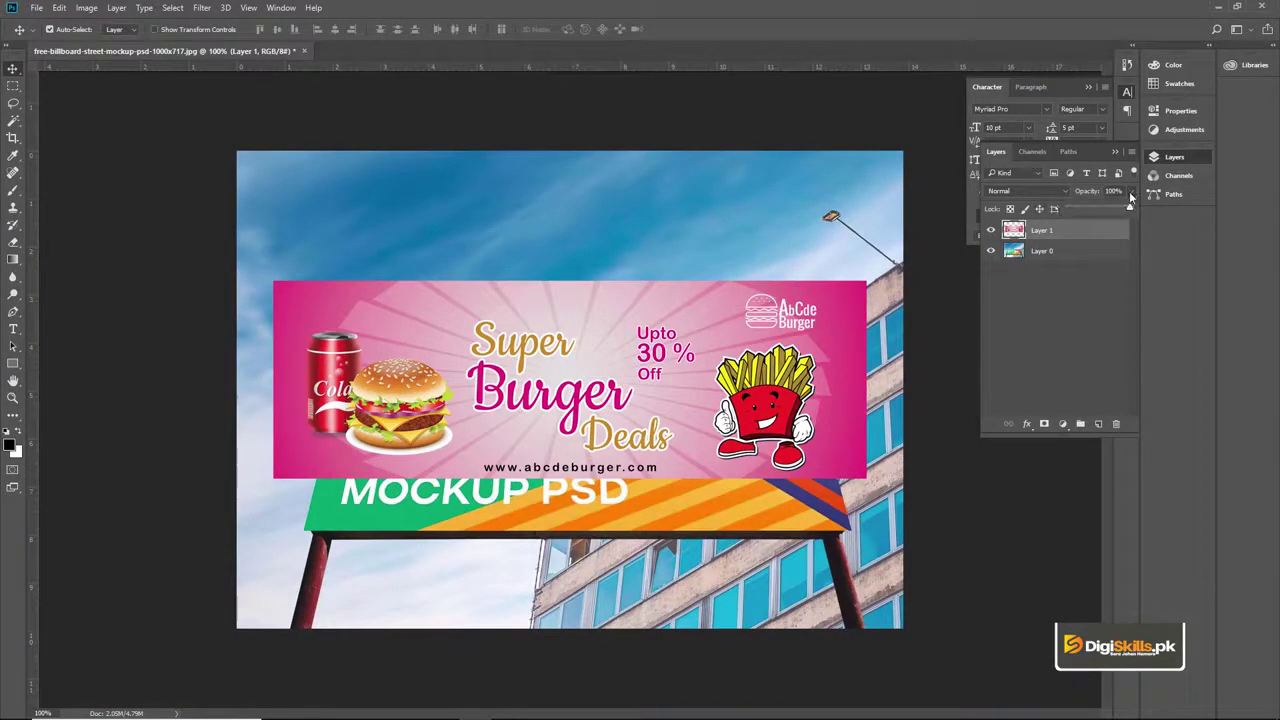
{"action": "left_click_drag", "start_coordinate": [1114, 208], "coordinate": [1107, 208]}
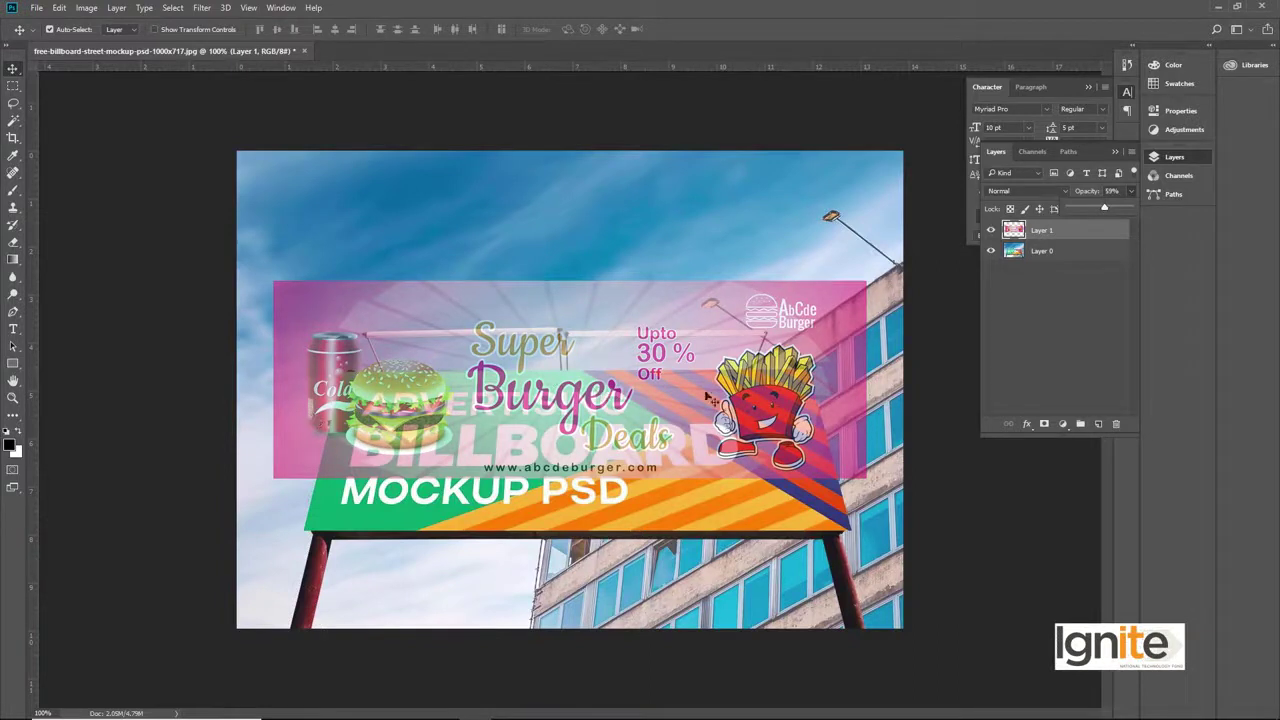
{"action": "left_click_drag", "start_coordinate": [493, 375], "coordinate": [498, 416]}
Apply a Perspective transform to the burger design, narrowing its top edge and adjusting its bottom edge to follow the billboard's slanted sides
{"action": "key", "text": "ctrl+t"}
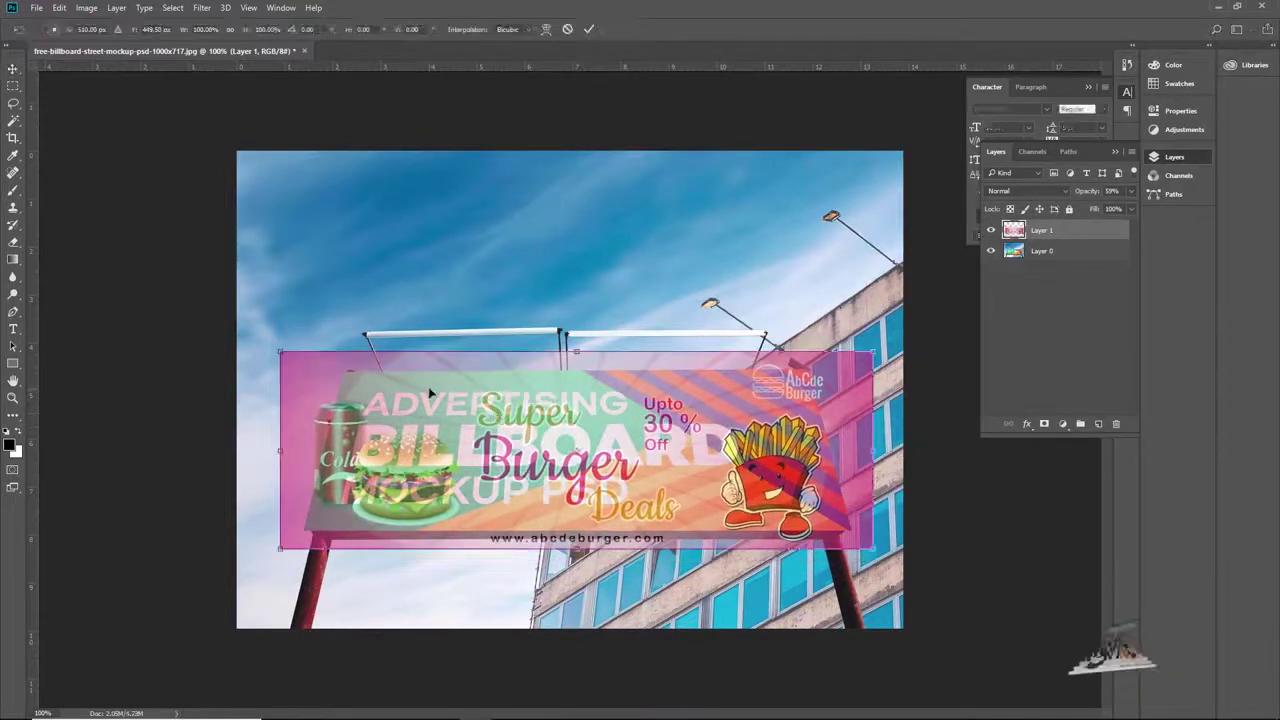
{"action": "right_click", "coordinate": [432, 394]}
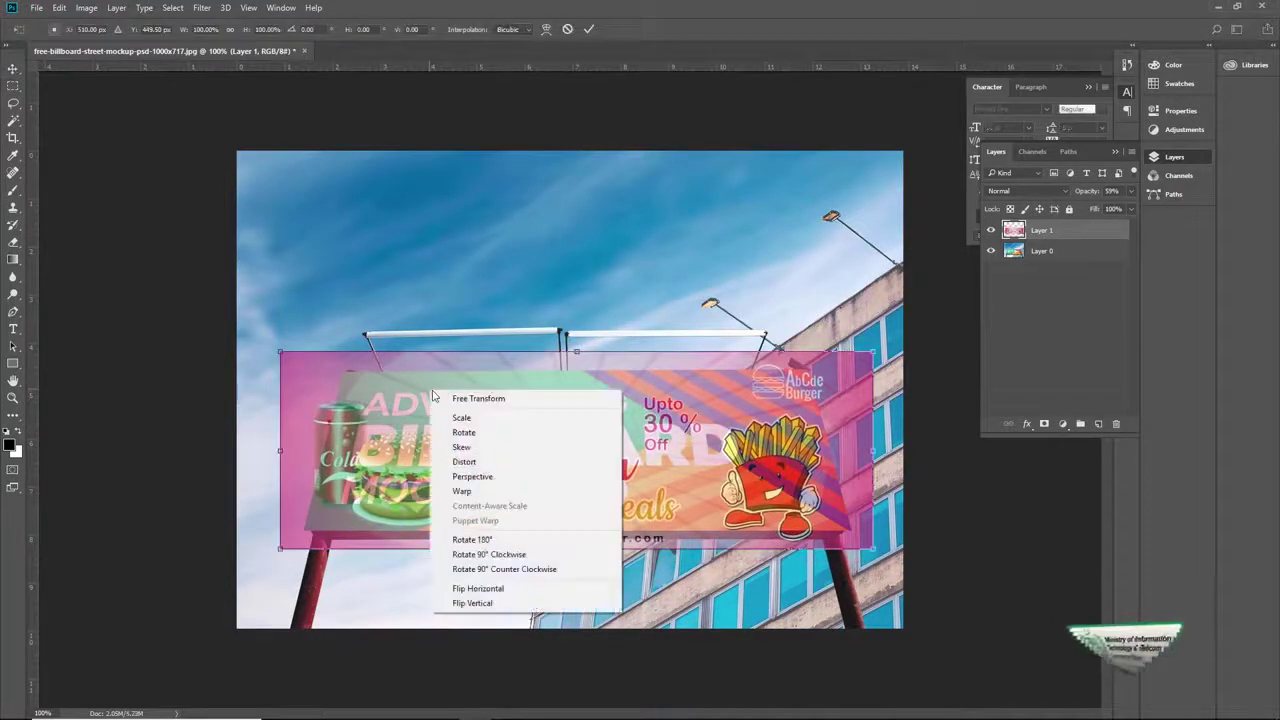
{"action": "left_click", "coordinate": [472, 477]}
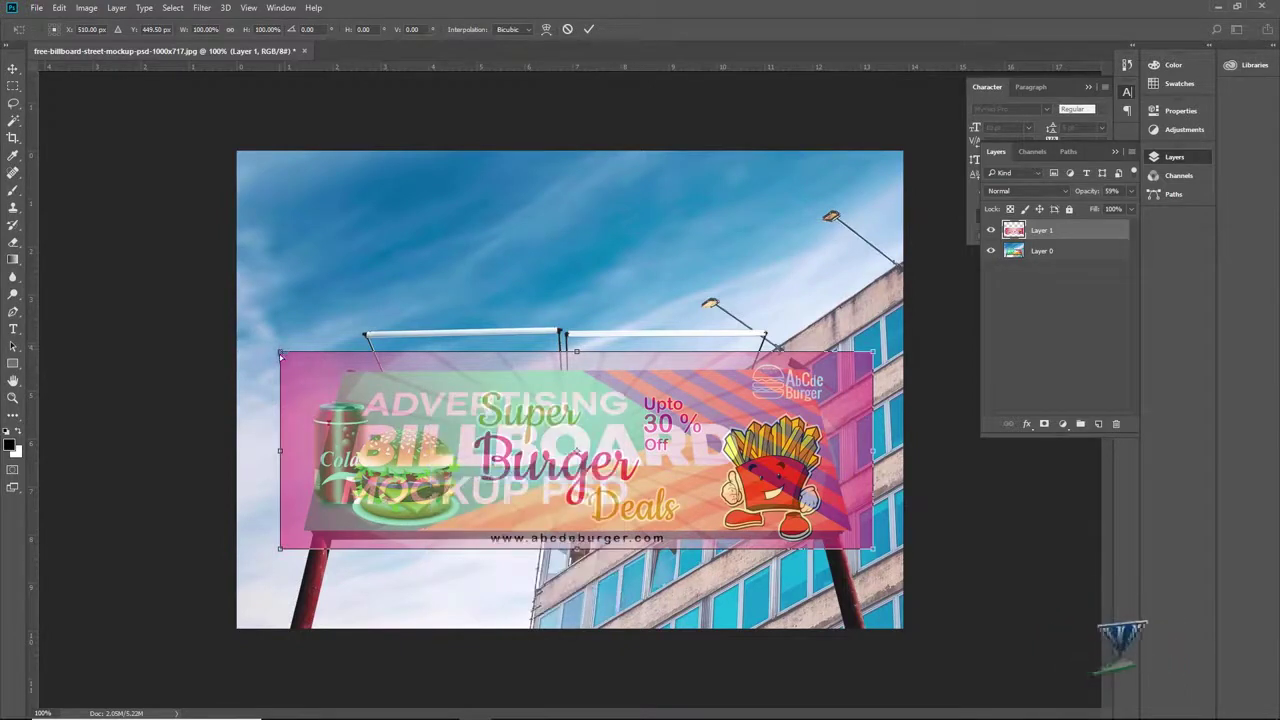
{"action": "left_click_drag", "start_coordinate": [288, 358], "coordinate": [347, 381]}
{"action": "left_click_drag", "start_coordinate": [279, 550], "coordinate": [296, 546]}
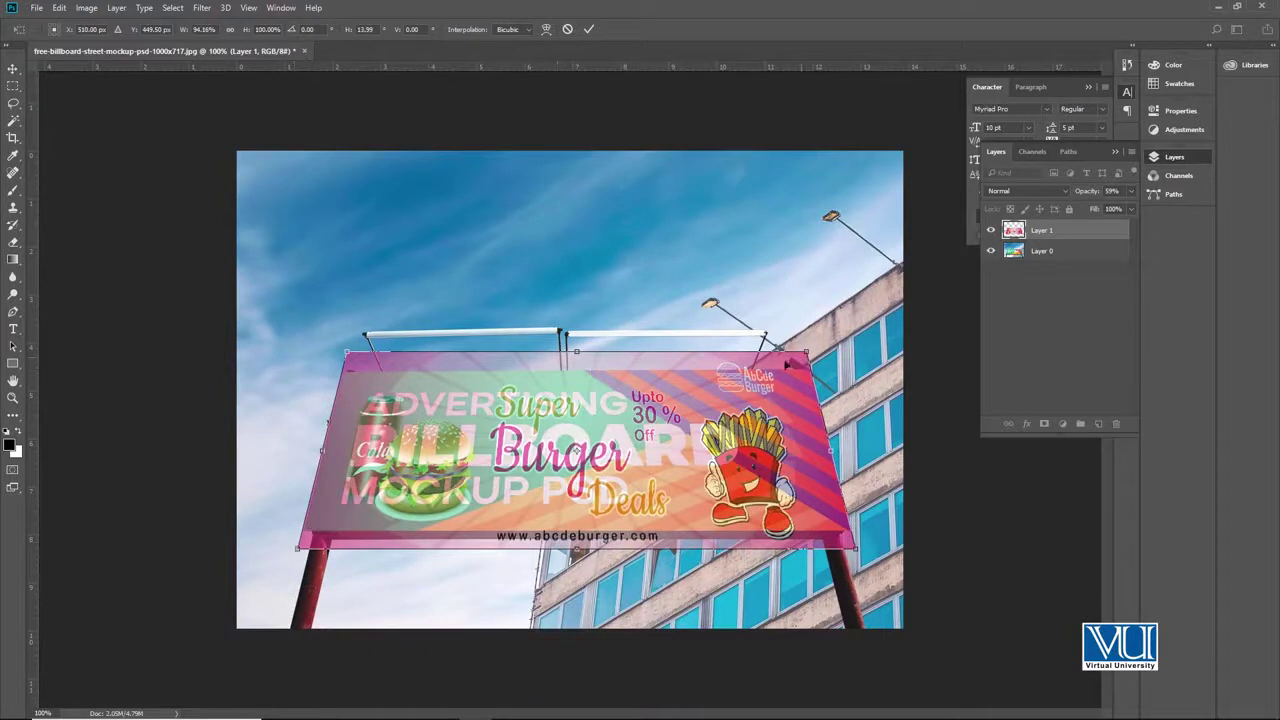
{"action": "left_click", "coordinate": [589, 30]}
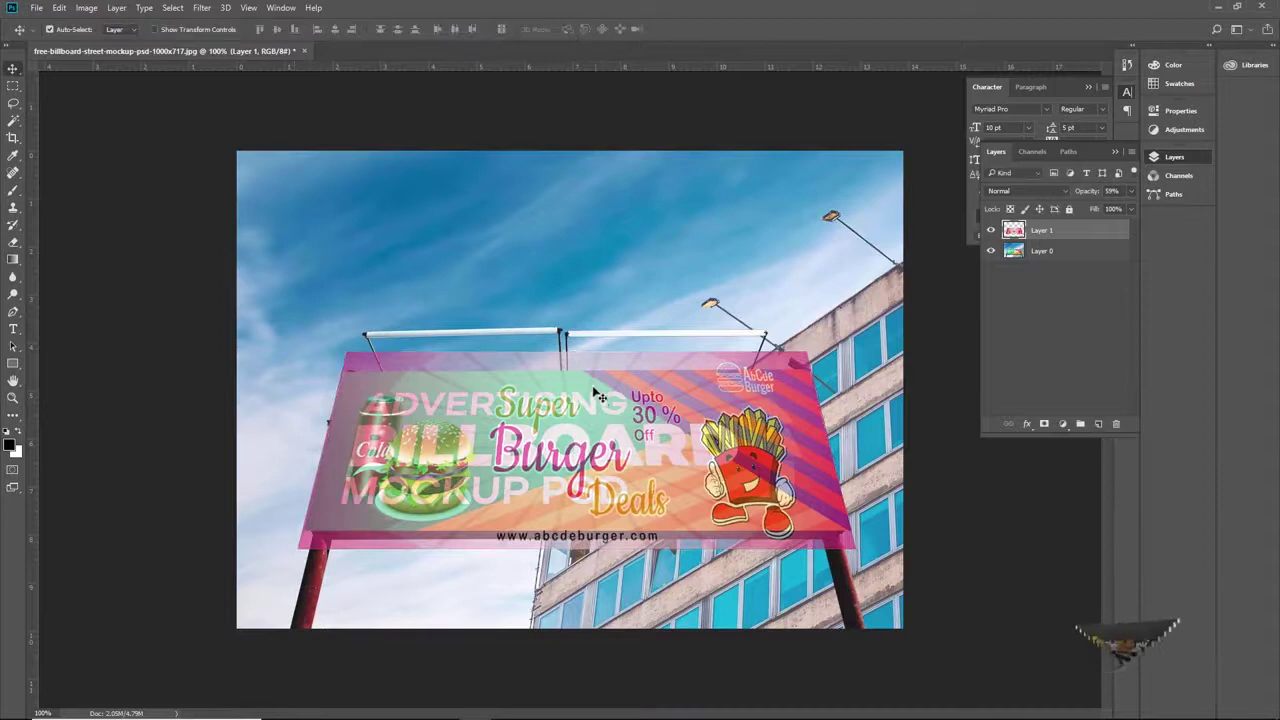
Move the burger design down so its top edge meets the billboard panel's top edge, and scale it to about 102% with Free Transform
{"action": "key", "text": "ctrl+t"}
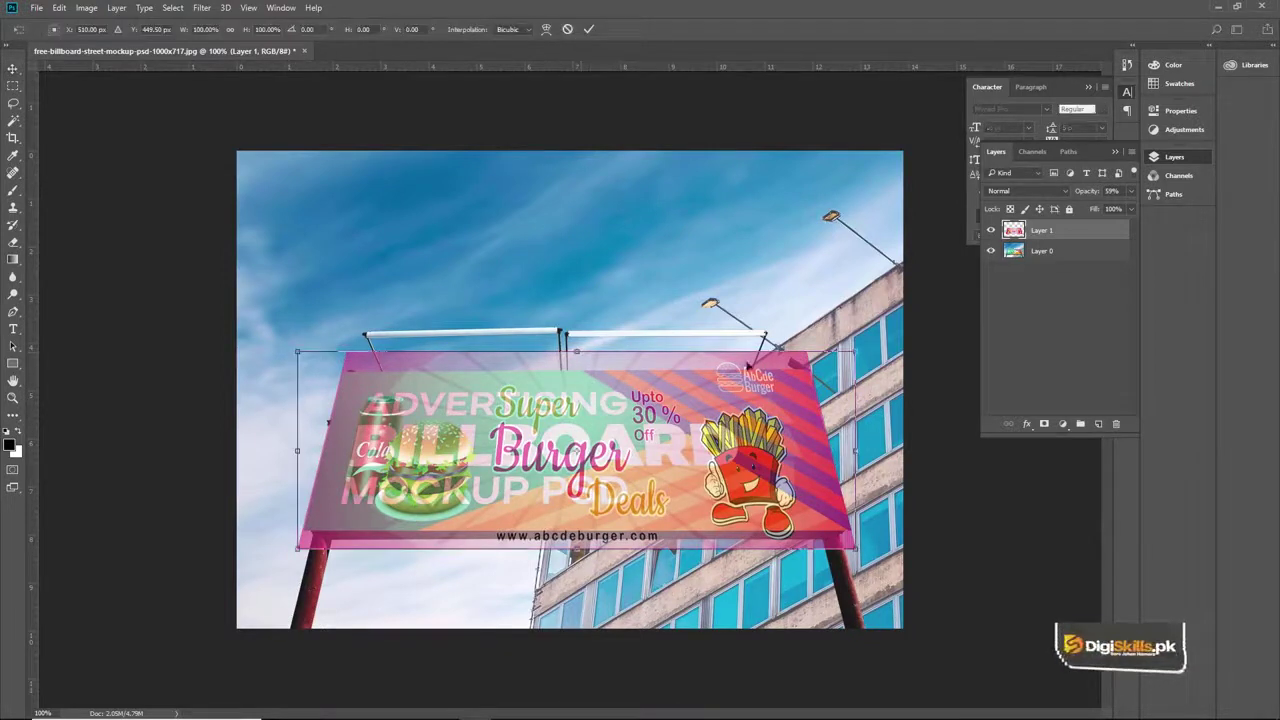
{"action": "left_click_drag", "start_coordinate": [853, 352], "coordinate": [856, 350]}
{"action": "left_click_drag", "start_coordinate": [637, 448], "coordinate": [630, 465]}
{"action": "right_click", "coordinate": [630, 465]}
{"action": "left_click", "coordinate": [622, 466]}
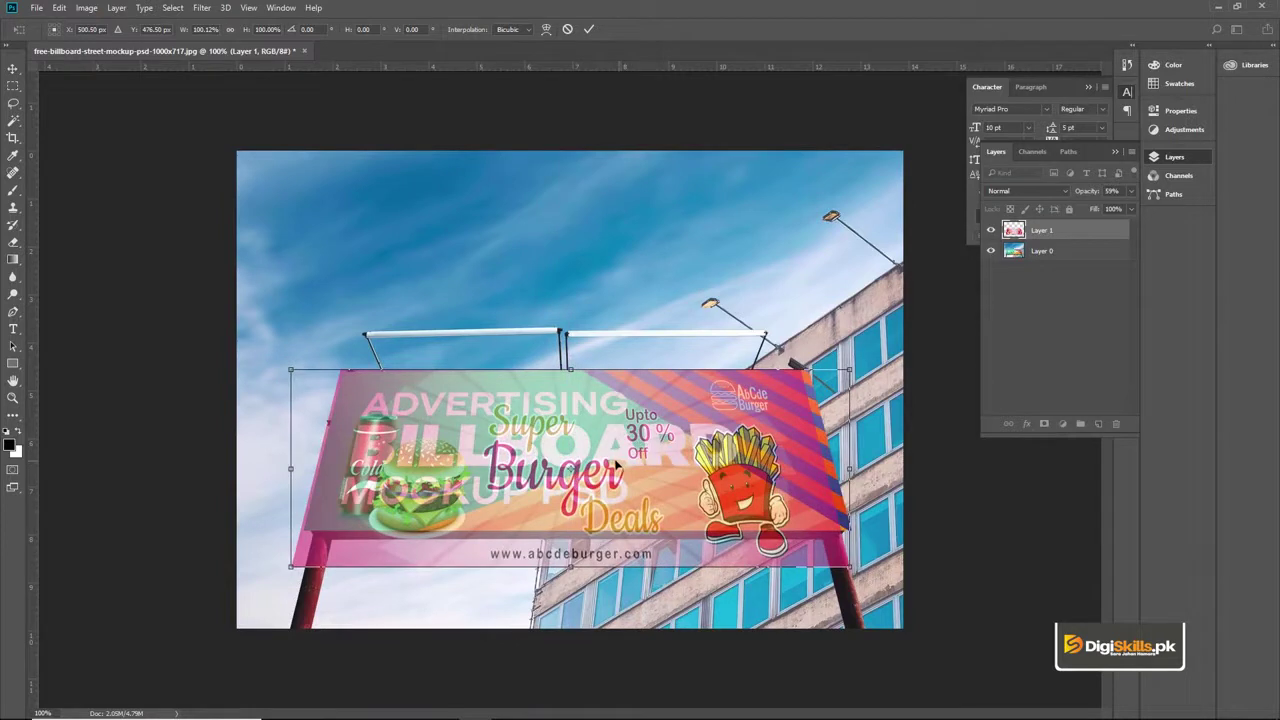
{"action": "mouse_move", "coordinate": [610, 464]}
{"action": "left_mouse_down"}
{"action": "mouse_move", "coordinate": [660, 425]}
{"action": "mouse_move", "coordinate": [630, 456]}
{"action": "left_mouse_up"}
{"action": "left_click_drag", "start_coordinate": [849, 371], "coordinate": [857, 366]}
Warp the burger design, pulling its lower corners and bottom edge up to follow the billboard panel's lower edge
{"action": "right_click", "coordinate": [549, 447]}
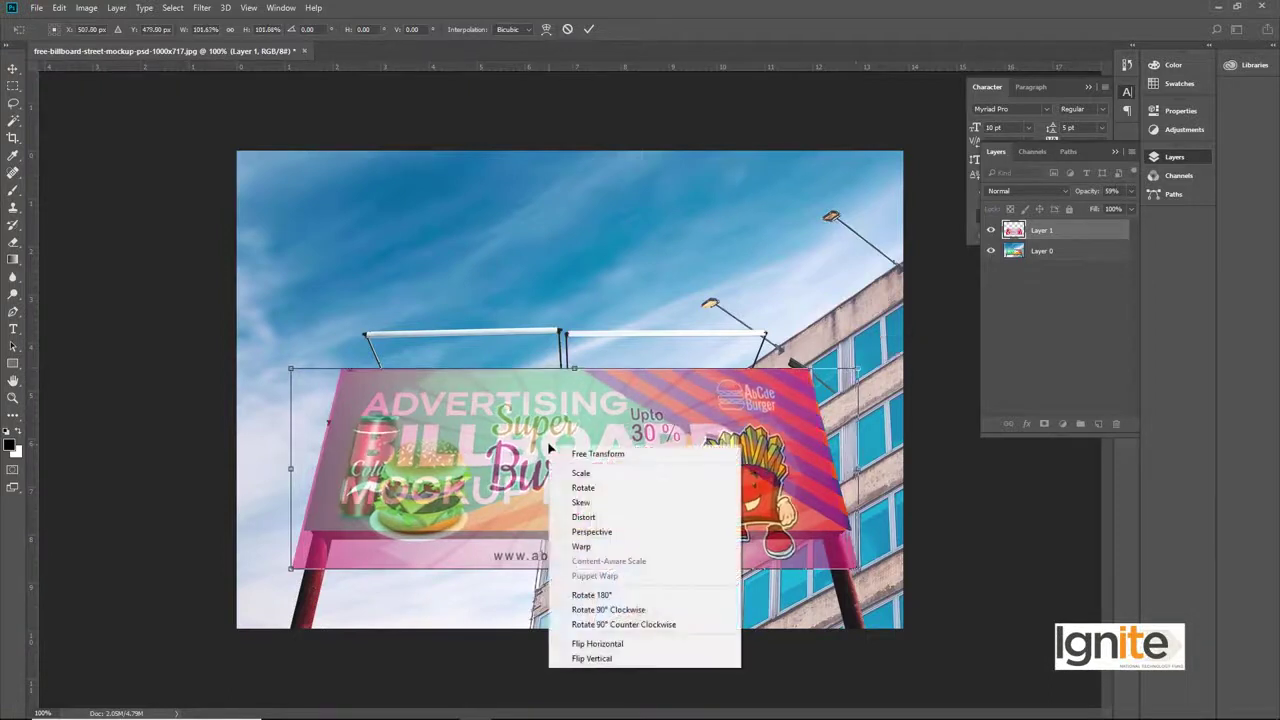
{"action": "left_click", "coordinate": [582, 546]}
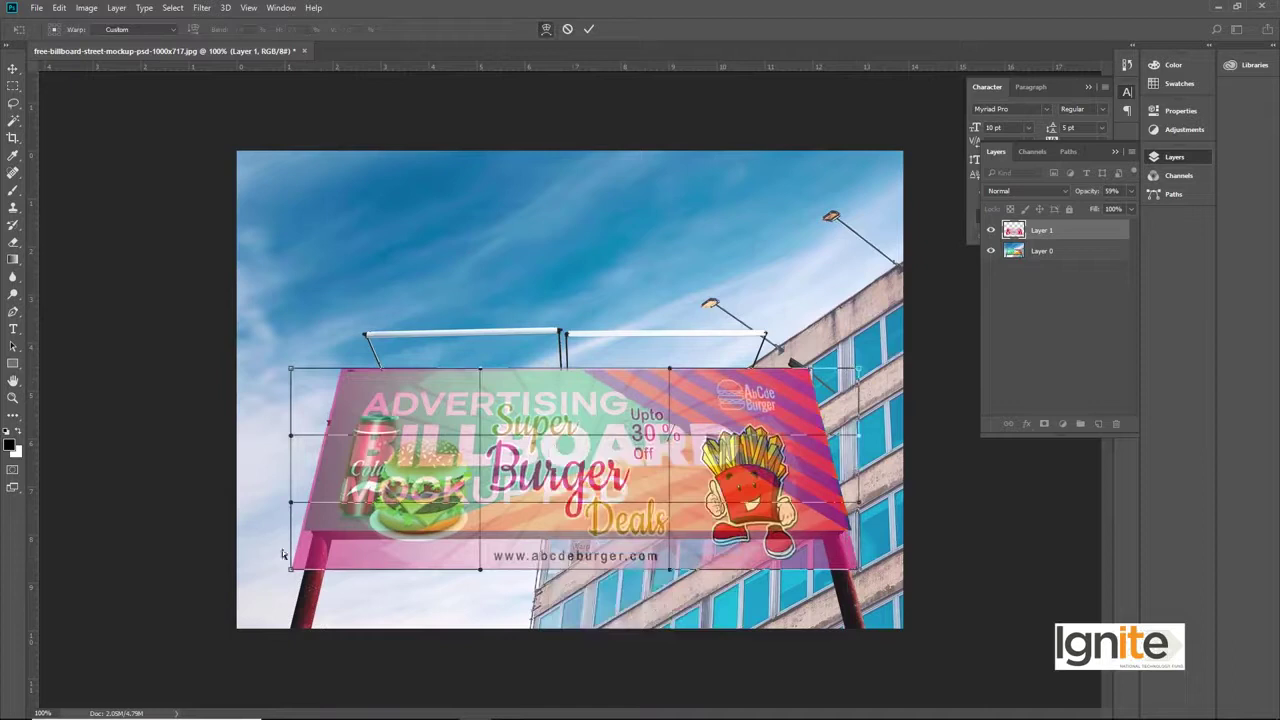
{"action": "left_click_drag", "start_coordinate": [291, 570], "coordinate": [306, 532]}
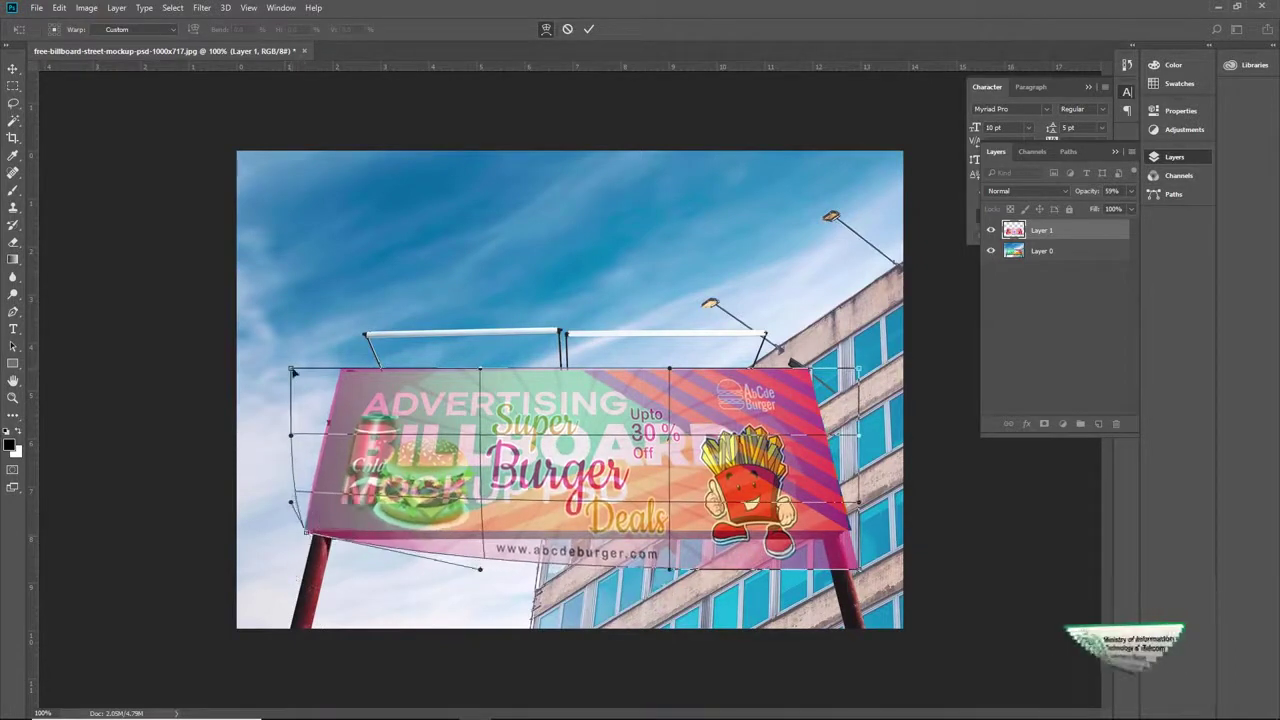
{"action": "left_click_drag", "start_coordinate": [292, 370], "coordinate": [294, 370]}
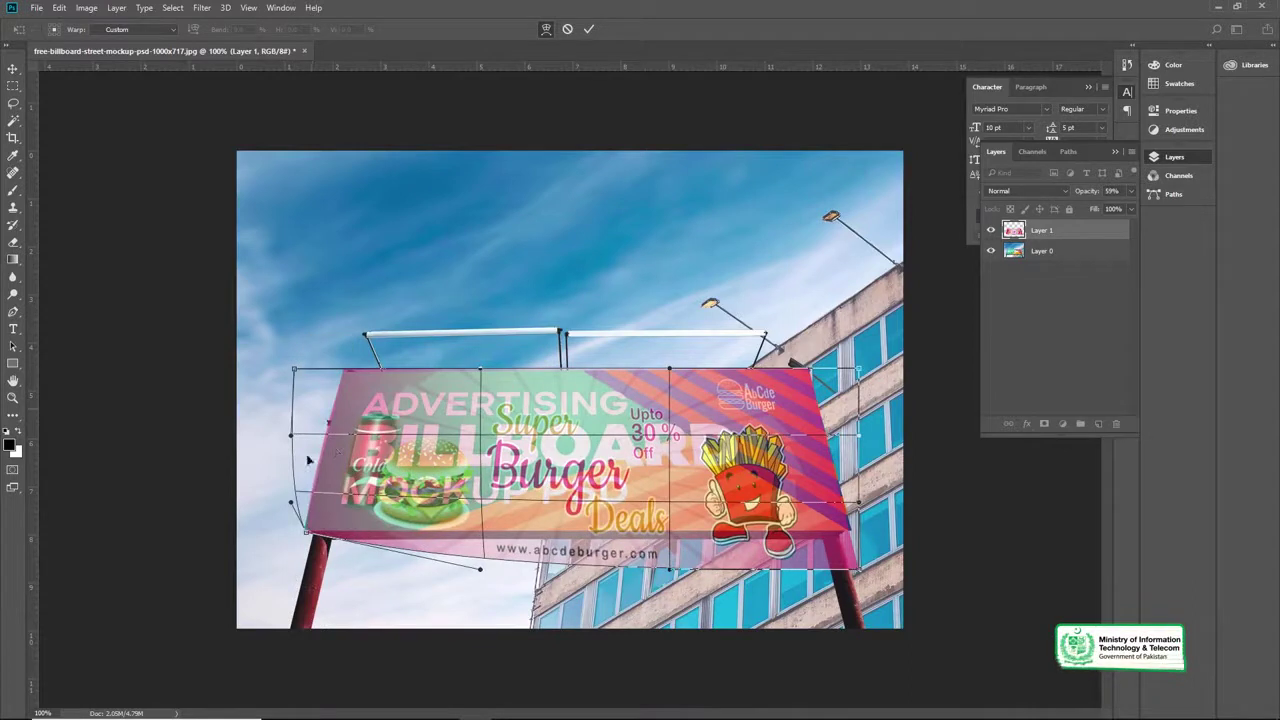
{"action": "left_click_drag", "start_coordinate": [293, 438], "coordinate": [297, 440]}
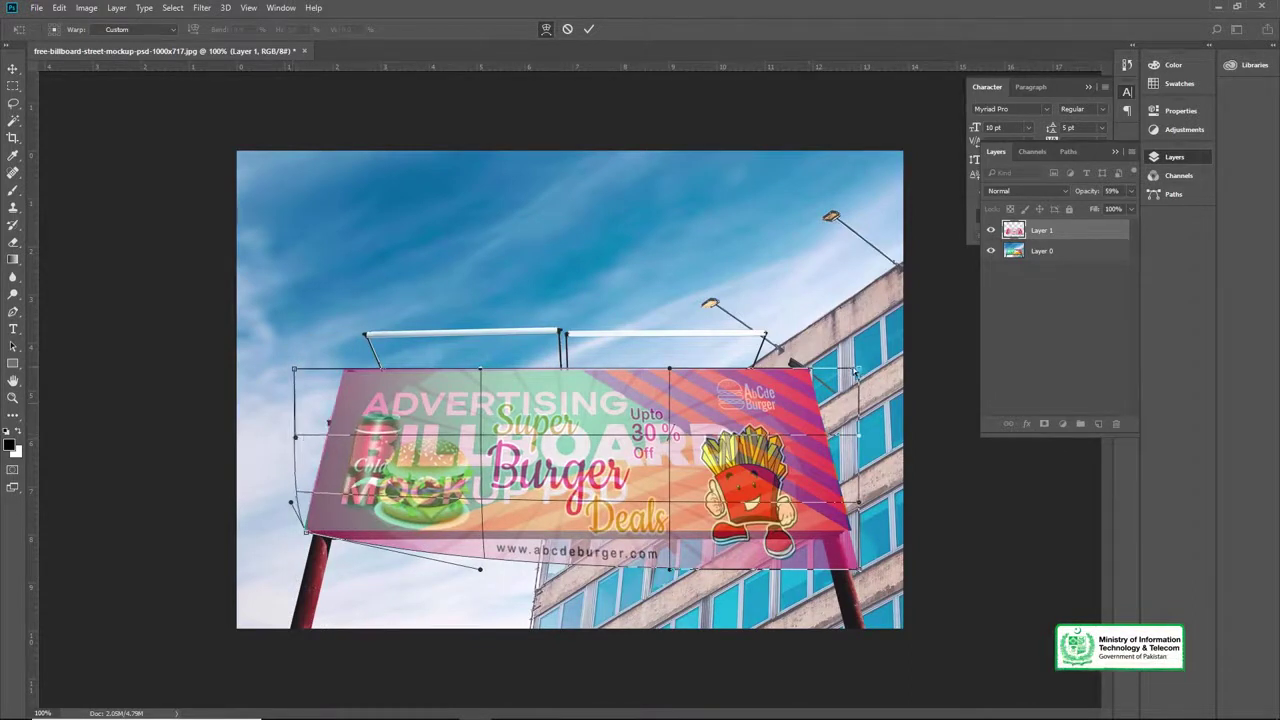
{"action": "left_click_drag", "start_coordinate": [856, 372], "coordinate": [858, 374]}
{"action": "left_click_drag", "start_coordinate": [861, 575], "coordinate": [852, 537]}
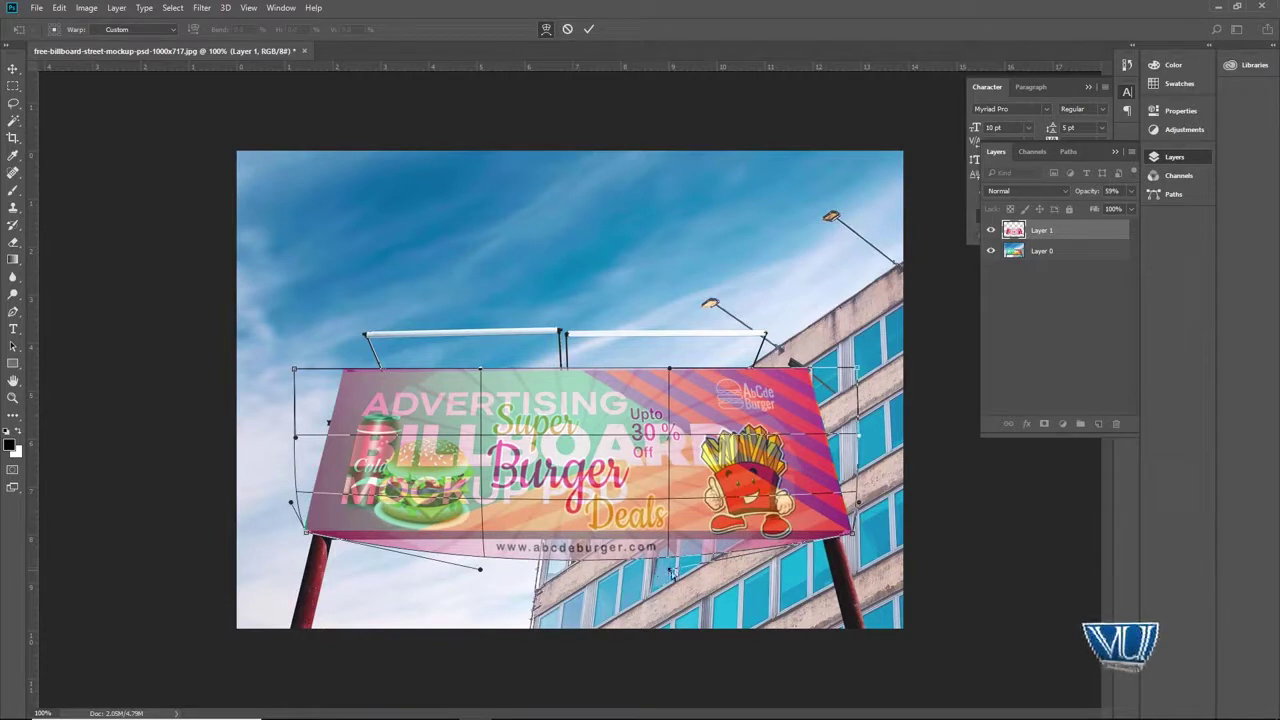
{"action": "left_click_drag", "start_coordinate": [672, 572], "coordinate": [672, 536]}
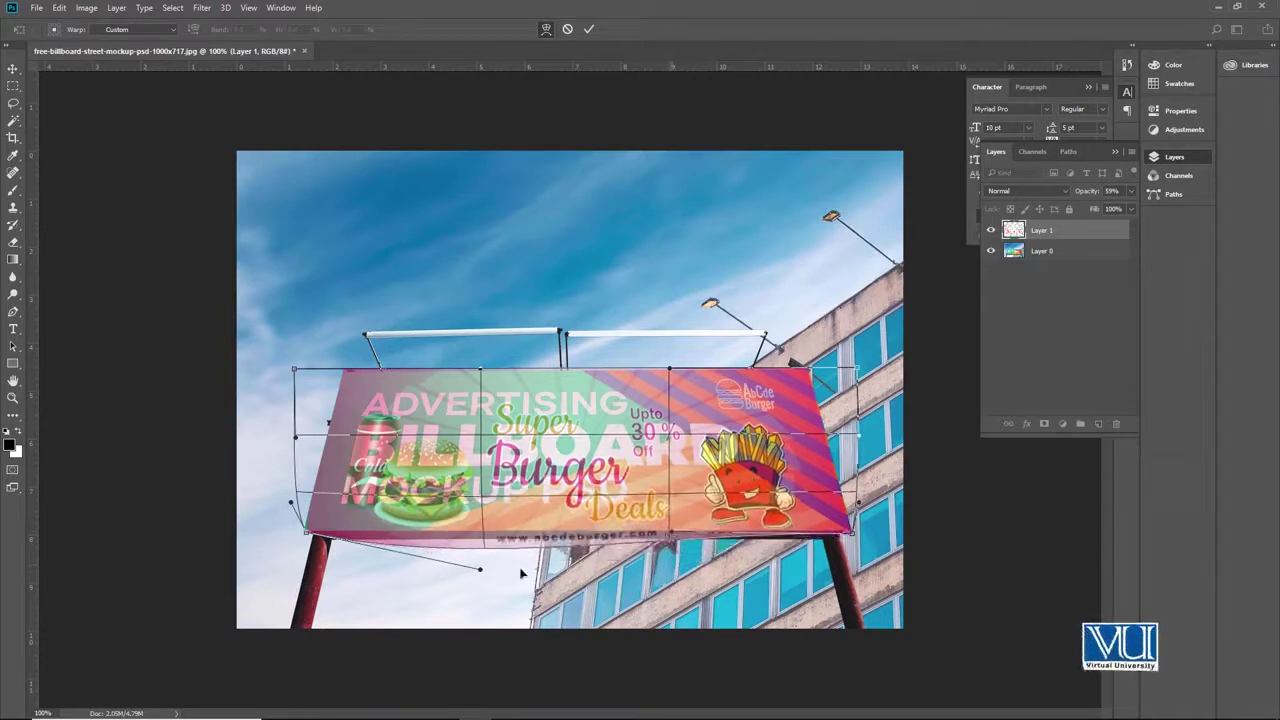
{"action": "left_click_drag", "start_coordinate": [477, 566], "coordinate": [463, 536]}
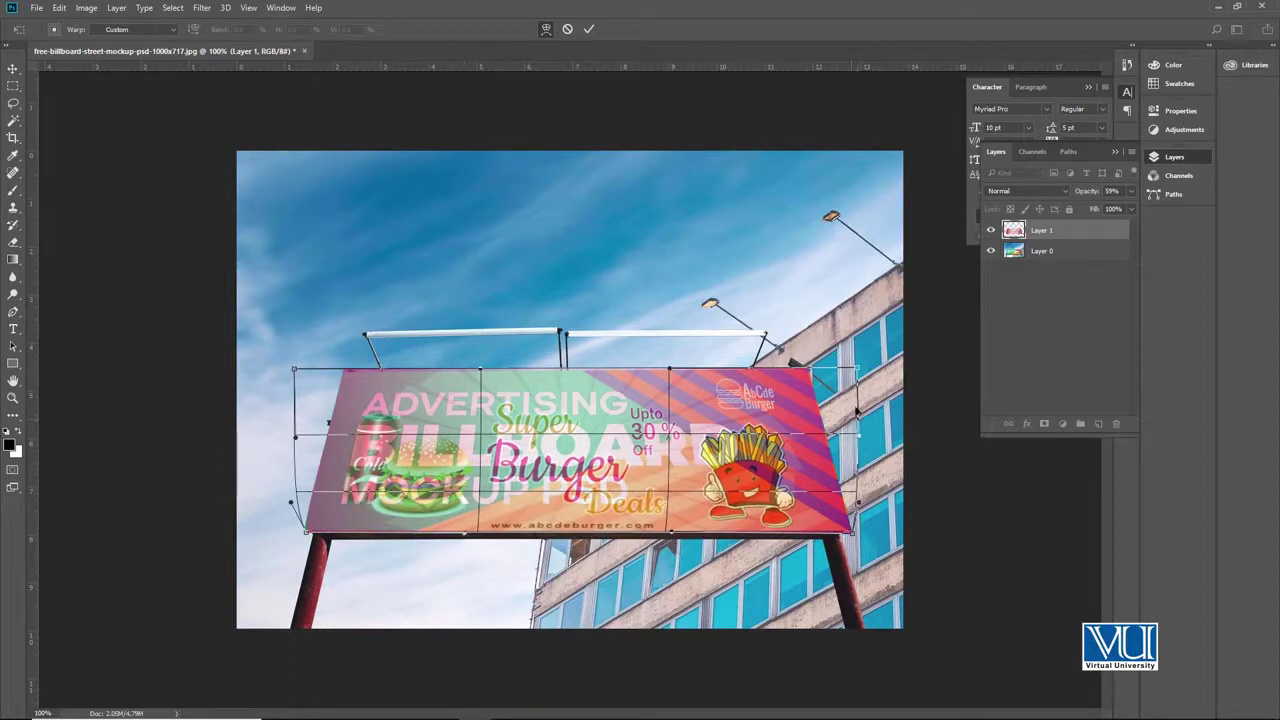
Fine-tune the warp along the design's top corners and top and bottom edges to fit the panel outline, and apply it
{"action": "left_click_drag", "start_coordinate": [859, 374], "coordinate": [857, 374]}
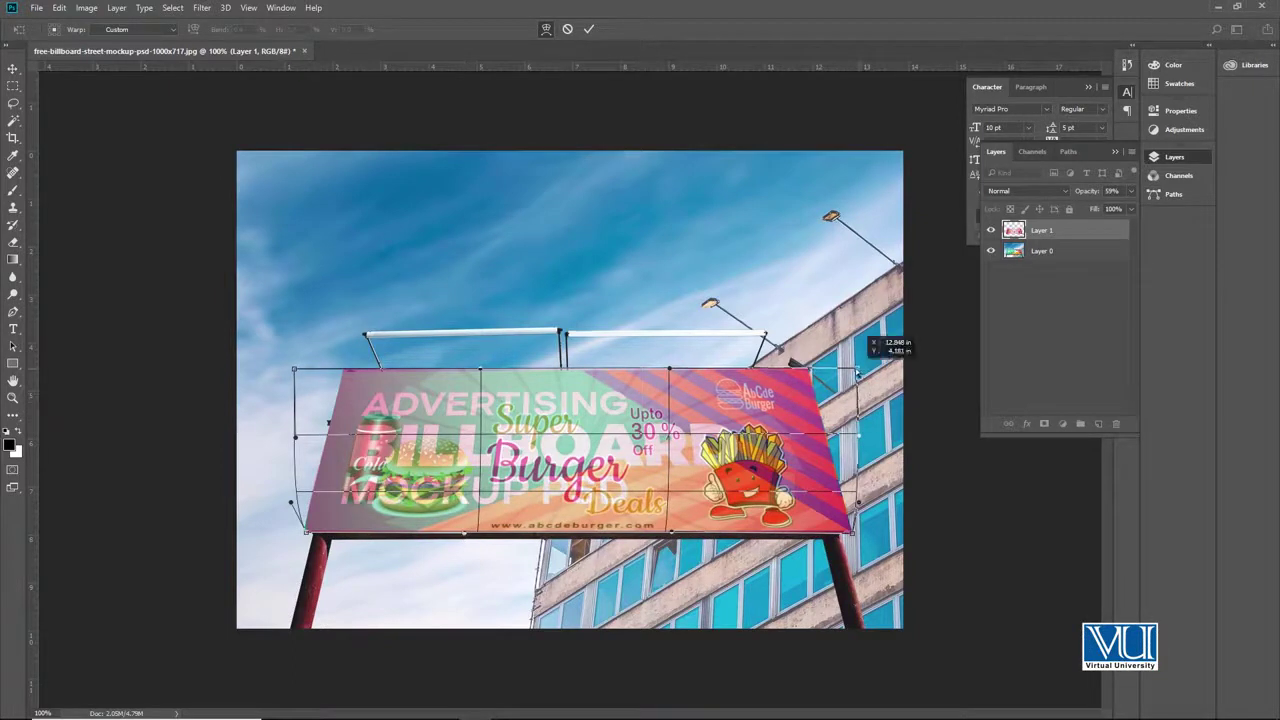
{"action": "mouse_move", "coordinate": [672, 533]}
{"action": "left_mouse_down"}
{"action": "mouse_move", "coordinate": [695, 535]}
{"action": "mouse_move", "coordinate": [677, 535]}
{"action": "left_mouse_up"}
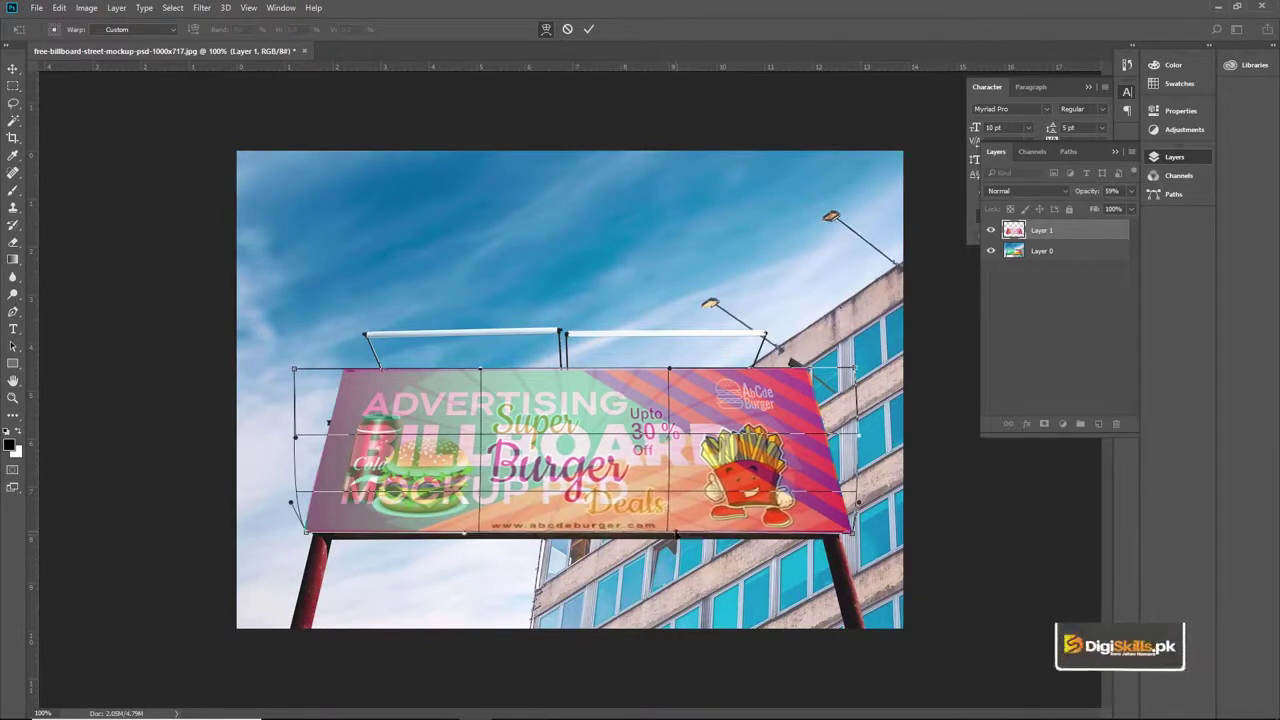
{"action": "left_click_drag", "start_coordinate": [481, 369], "coordinate": [490, 371]}
{"action": "mouse_move", "coordinate": [295, 370]}
{"action": "left_mouse_down"}
{"action": "mouse_move", "coordinate": [308, 360]}
{"action": "mouse_move", "coordinate": [295, 376]}
{"action": "left_mouse_up"}
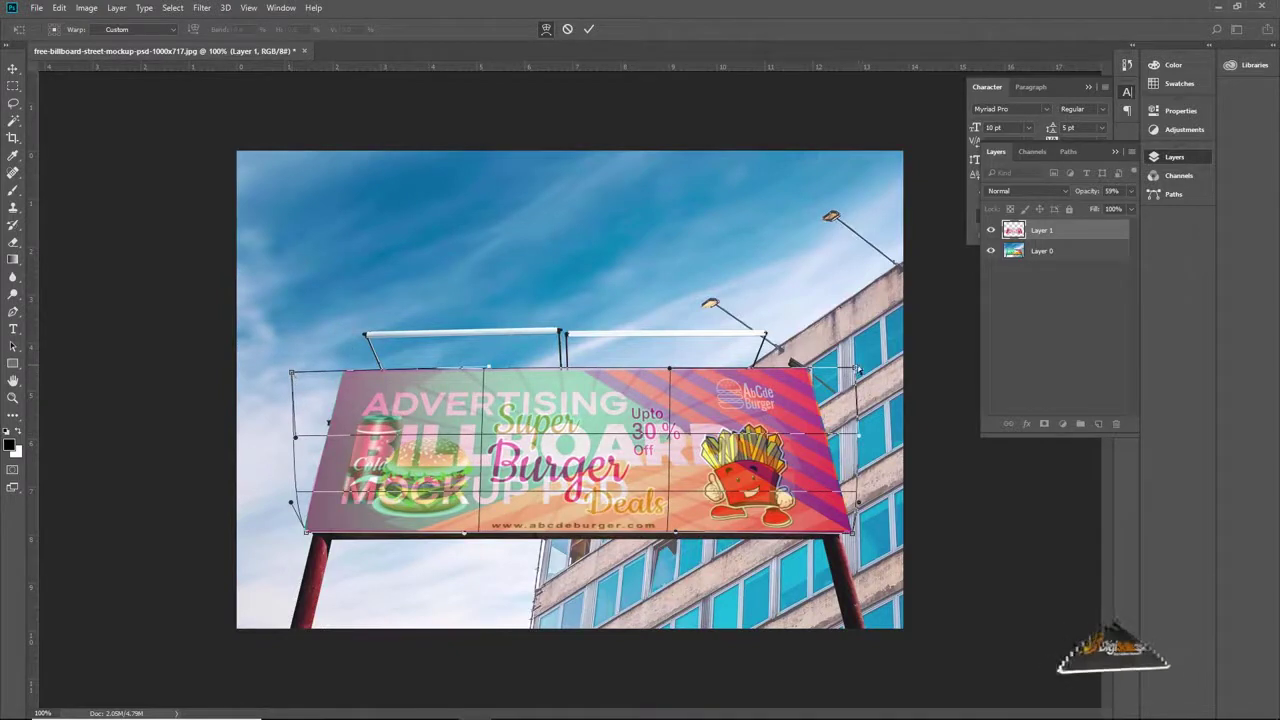
{"action": "left_click_drag", "start_coordinate": [856, 369], "coordinate": [858, 372]}
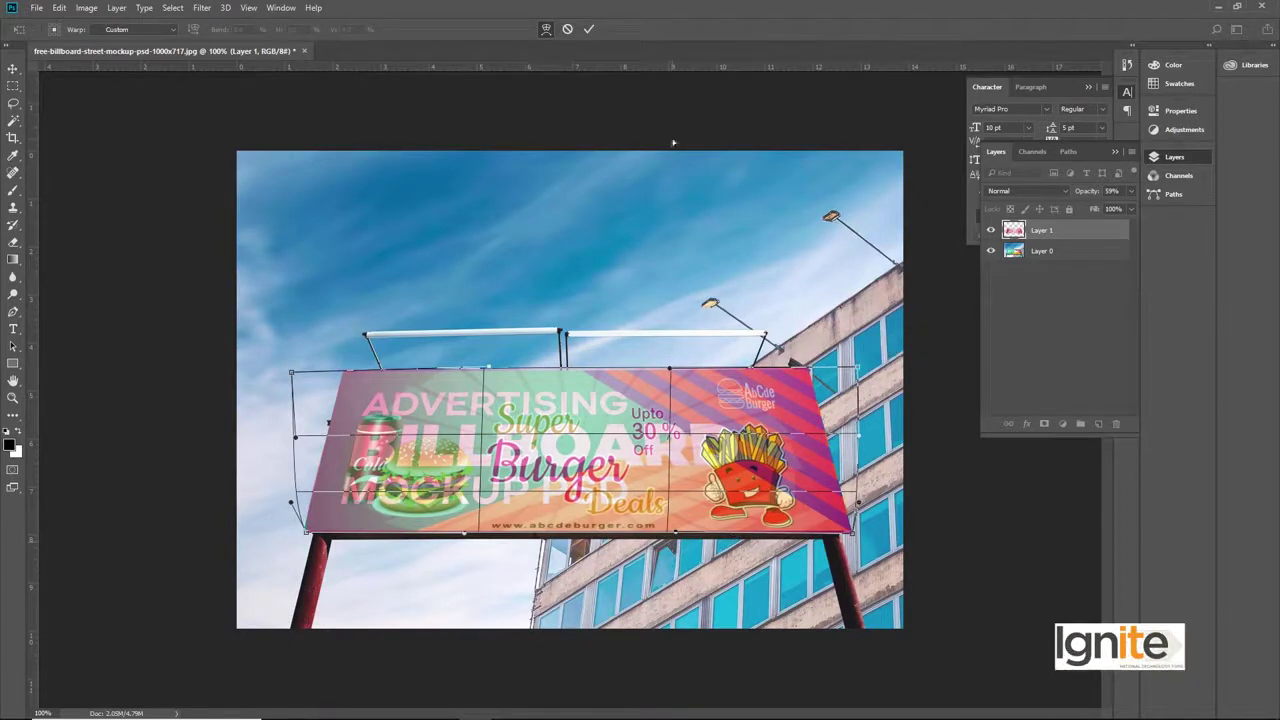
{"action": "left_click", "coordinate": [588, 30]}
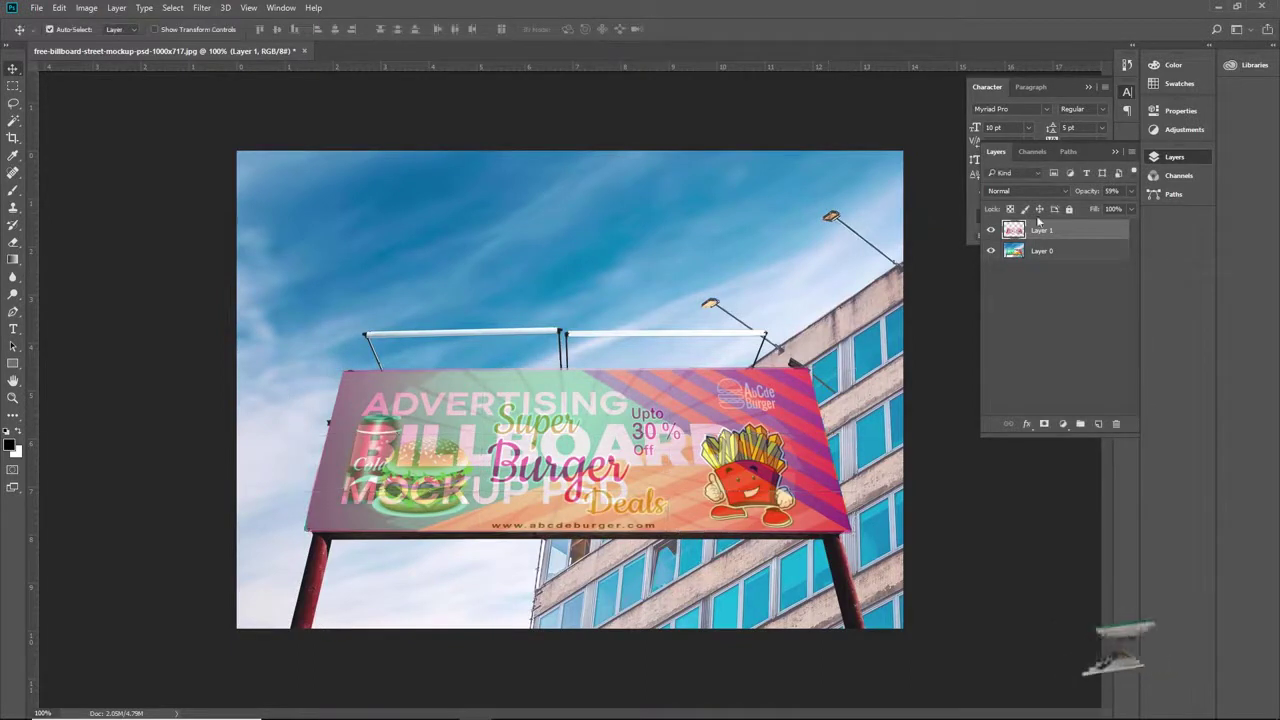
Restore the burger layer's opacity to 100% and widen the design to about 101% so it covers the panel's side edges
{"action": "left_click", "coordinate": [1131, 193]}
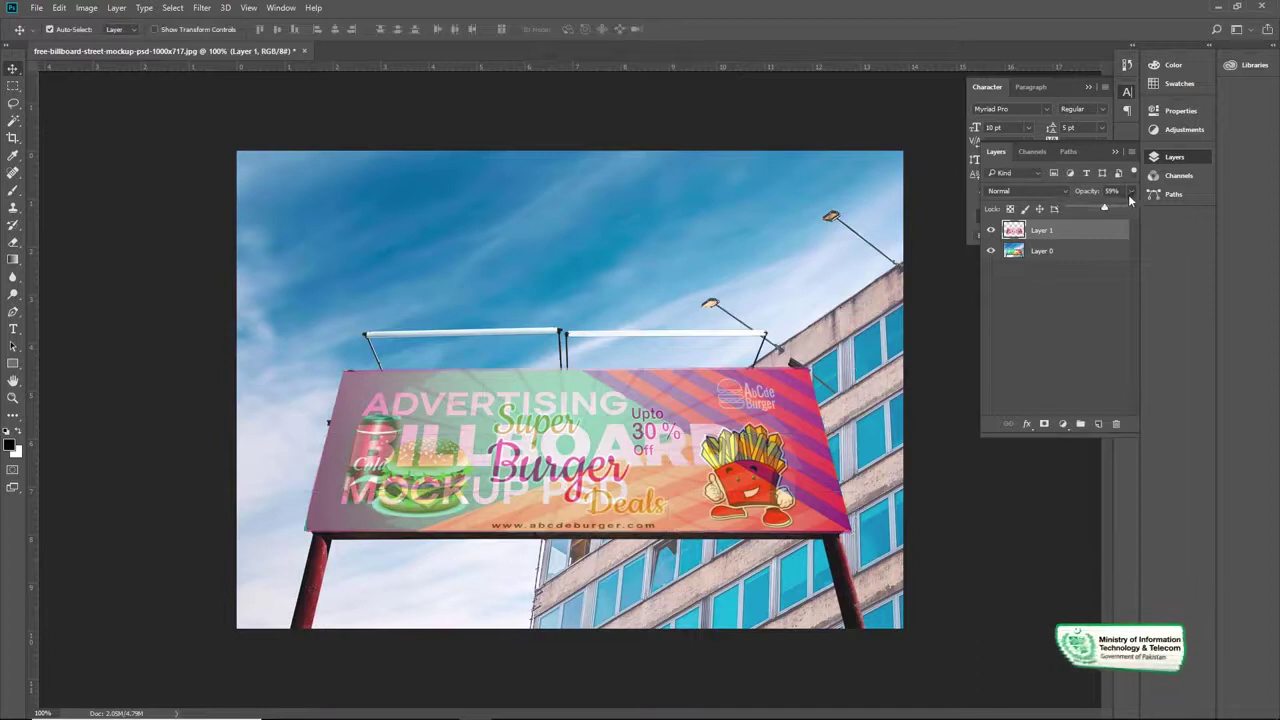
{"action": "left_click_drag", "start_coordinate": [1122, 208], "coordinate": [1139, 209]}
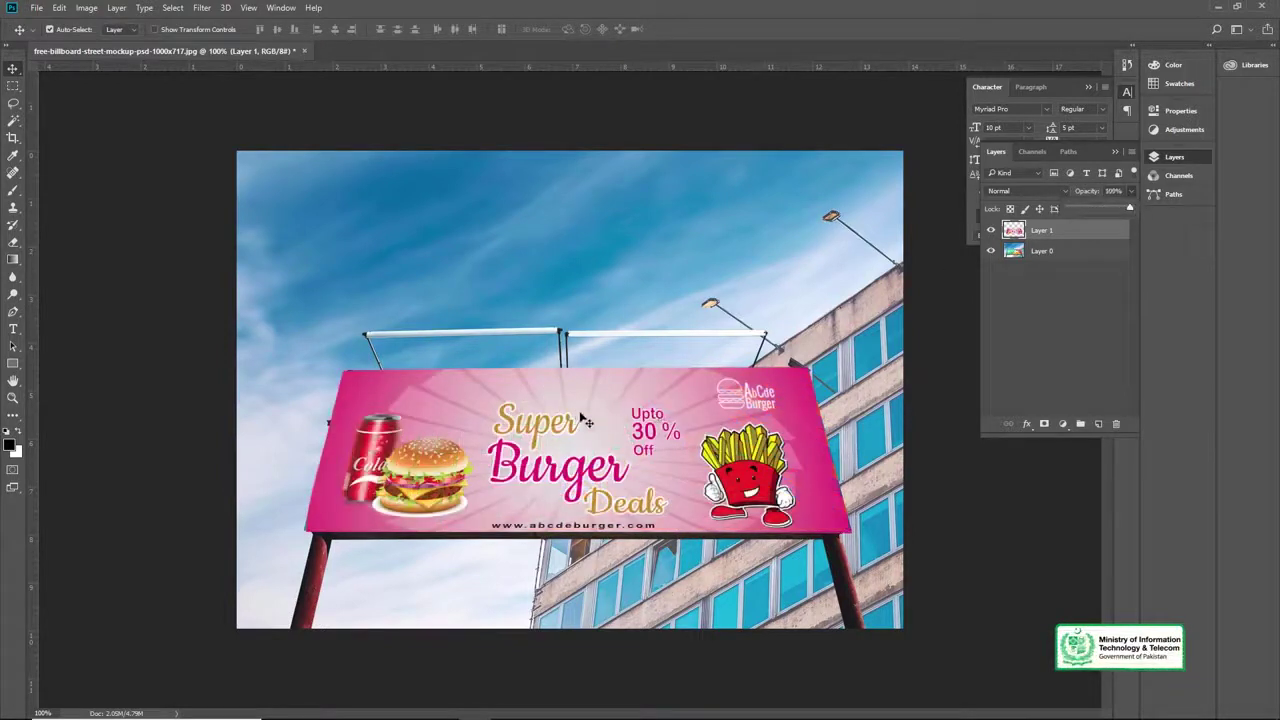
{"action": "key", "text": "ctrl+t"}
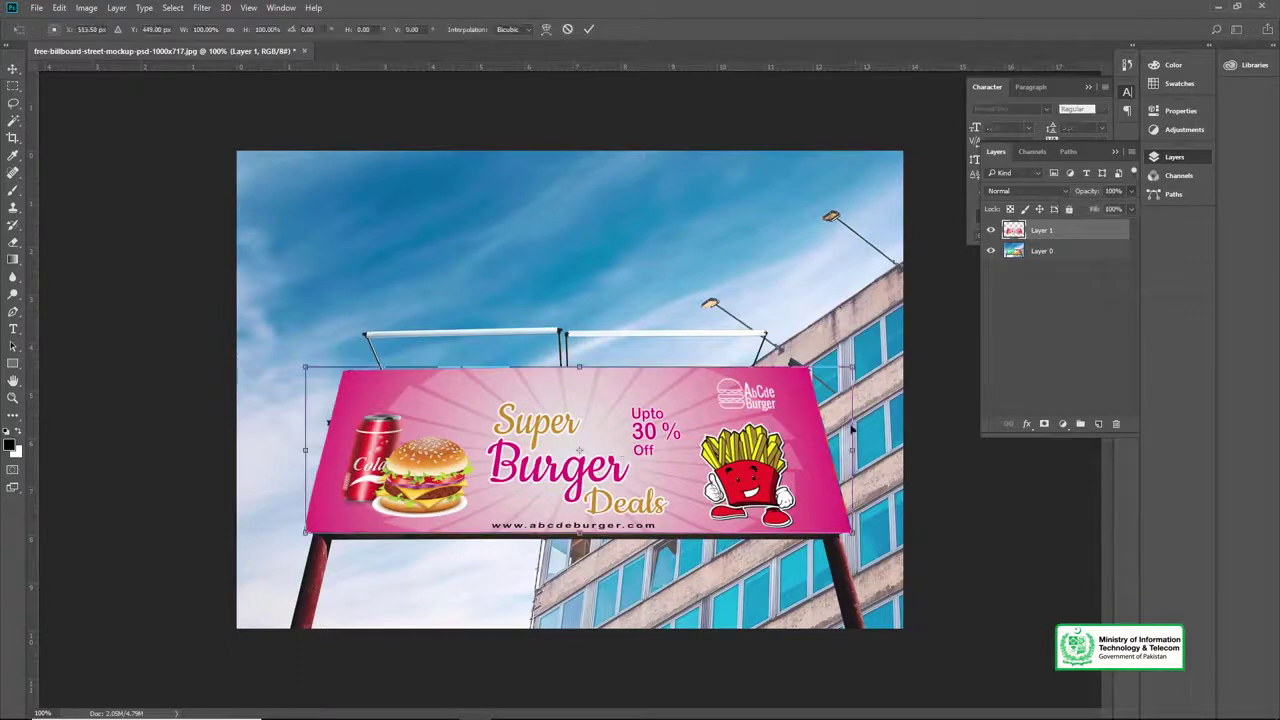
{"action": "left_click_drag", "start_coordinate": [857, 443], "coordinate": [864, 443]}
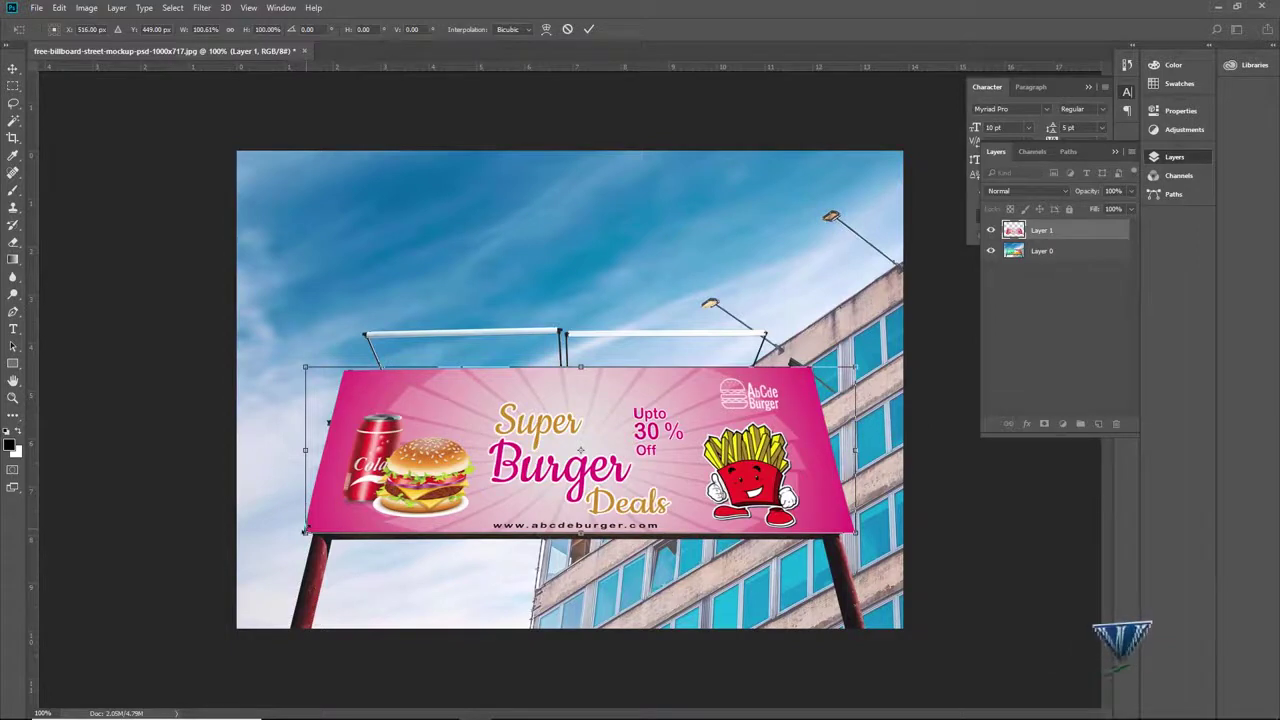
{"action": "left_click_drag", "start_coordinate": [306, 500], "coordinate": [301, 500]}
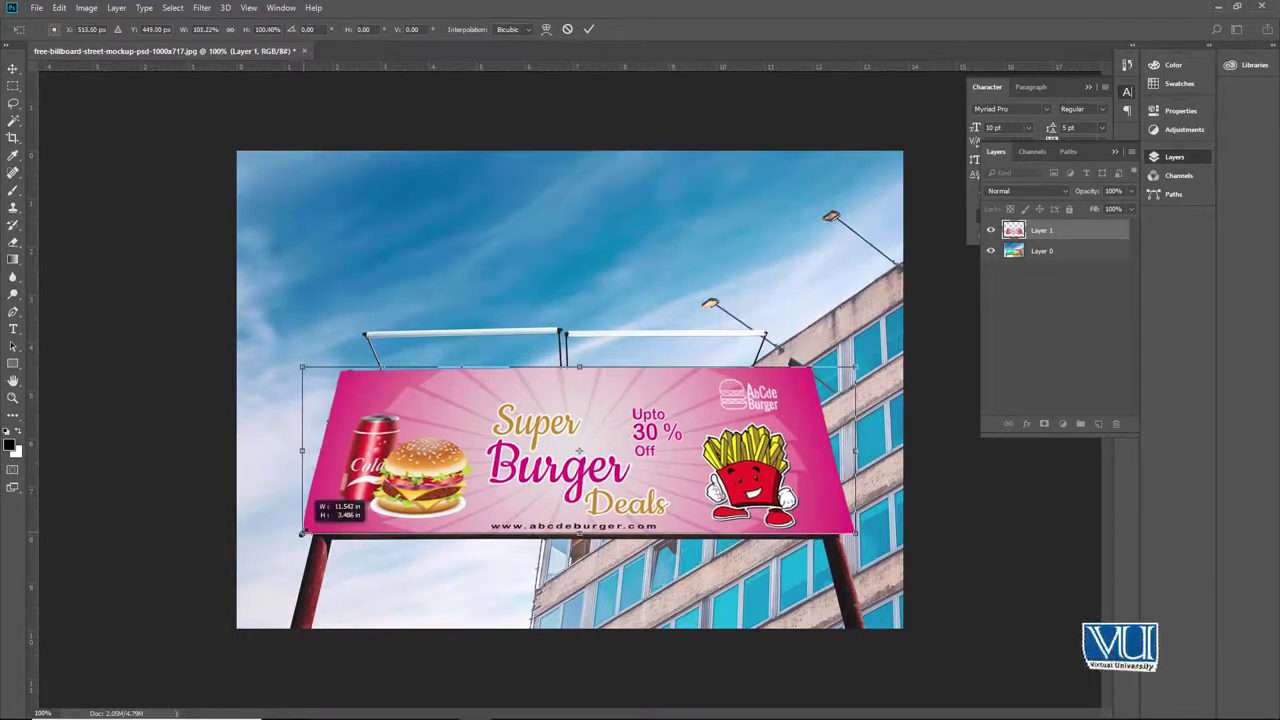
{"action": "key", "text": "Return"}
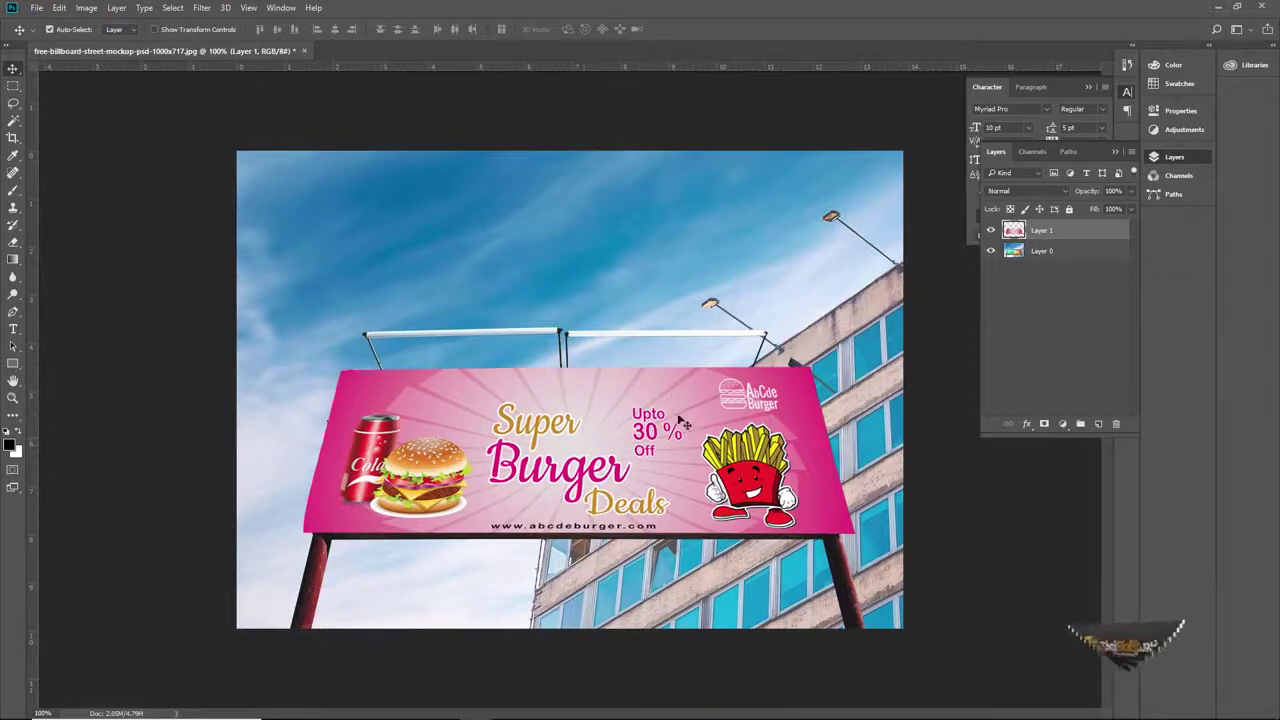
Warp the burger design again, nudging its lower-left corner outward to fit the billboard panel's corner
{"action": "key", "text": "ctrl+t"}
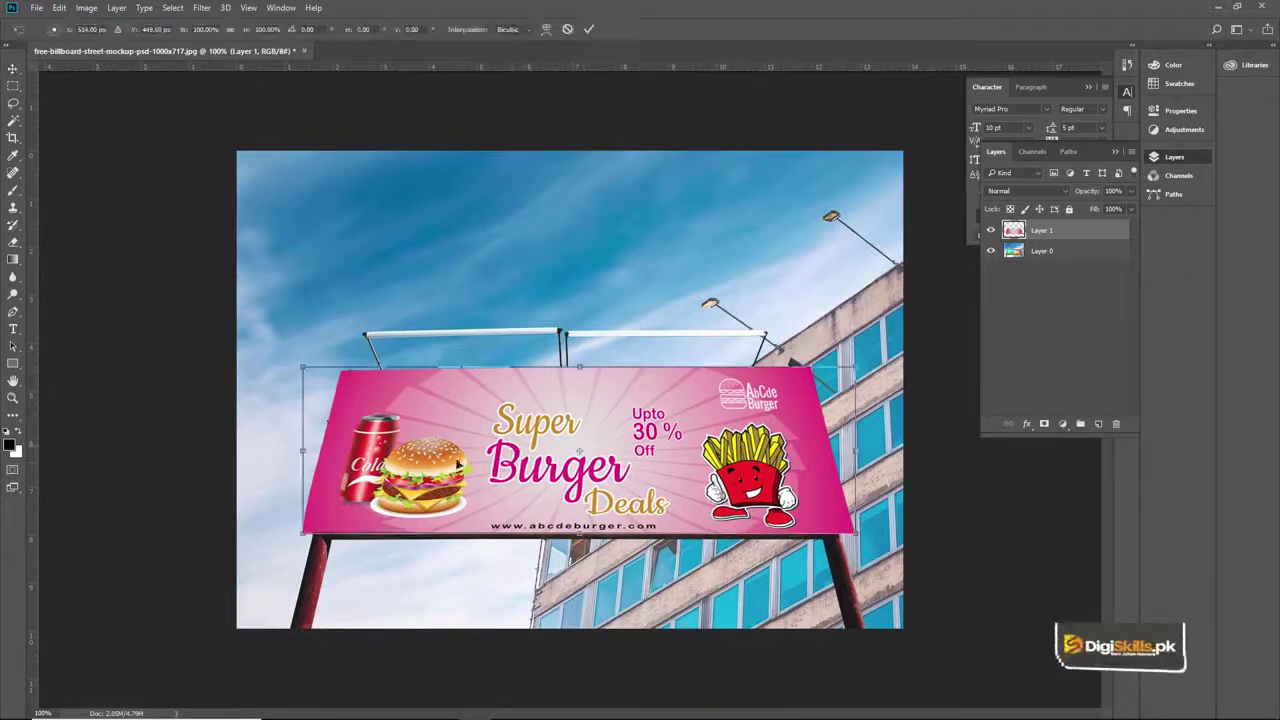
{"action": "right_click", "coordinate": [413, 468]}
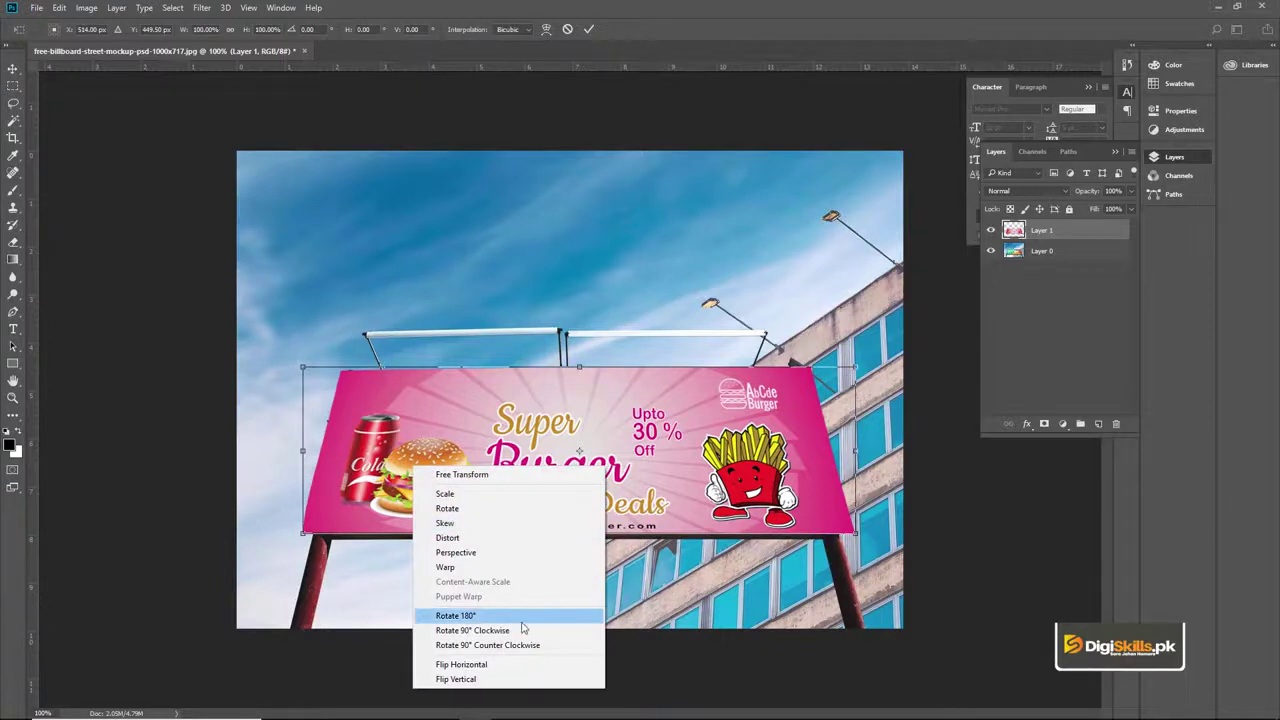
{"action": "left_click", "coordinate": [493, 566]}
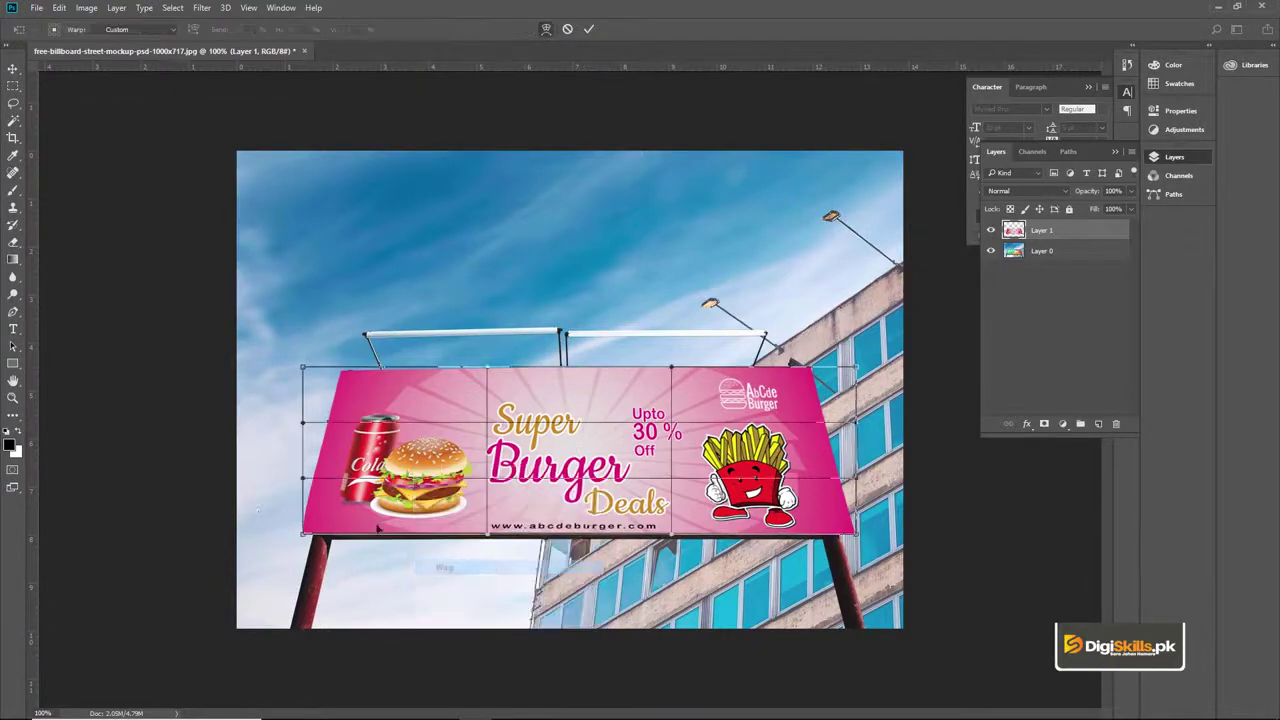
{"action": "left_click_drag", "start_coordinate": [300, 538], "coordinate": [301, 537]}
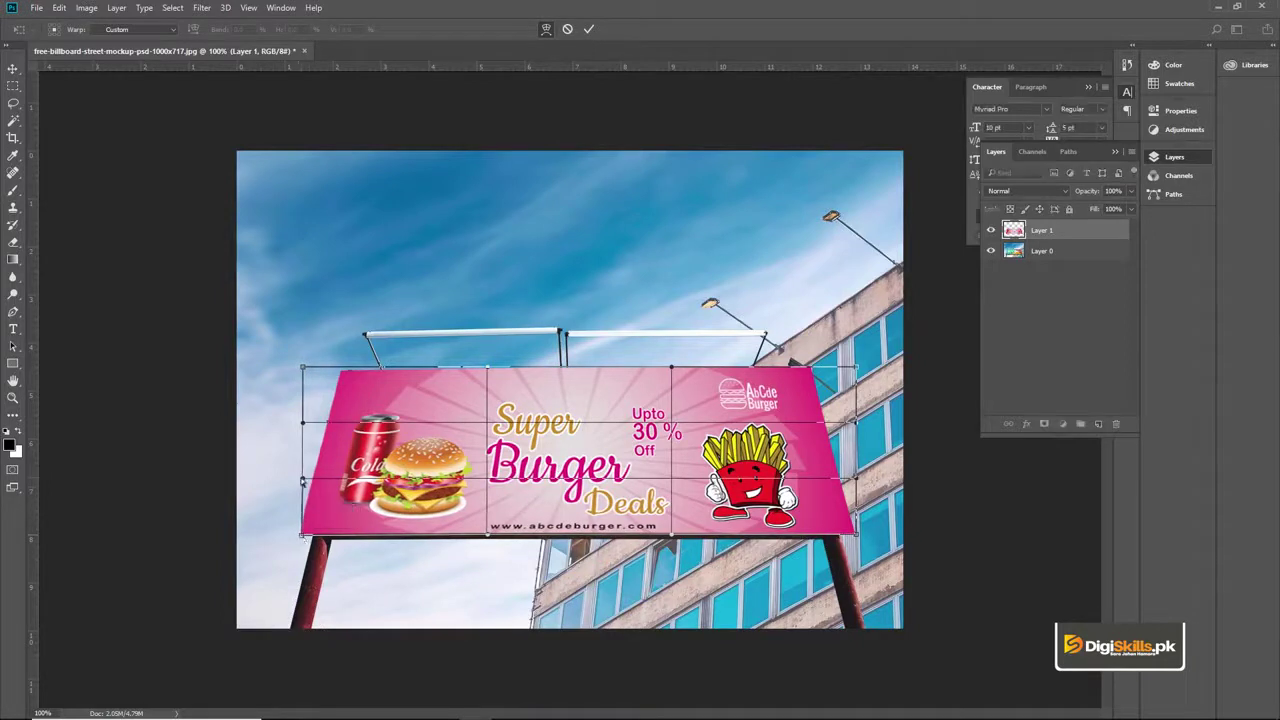